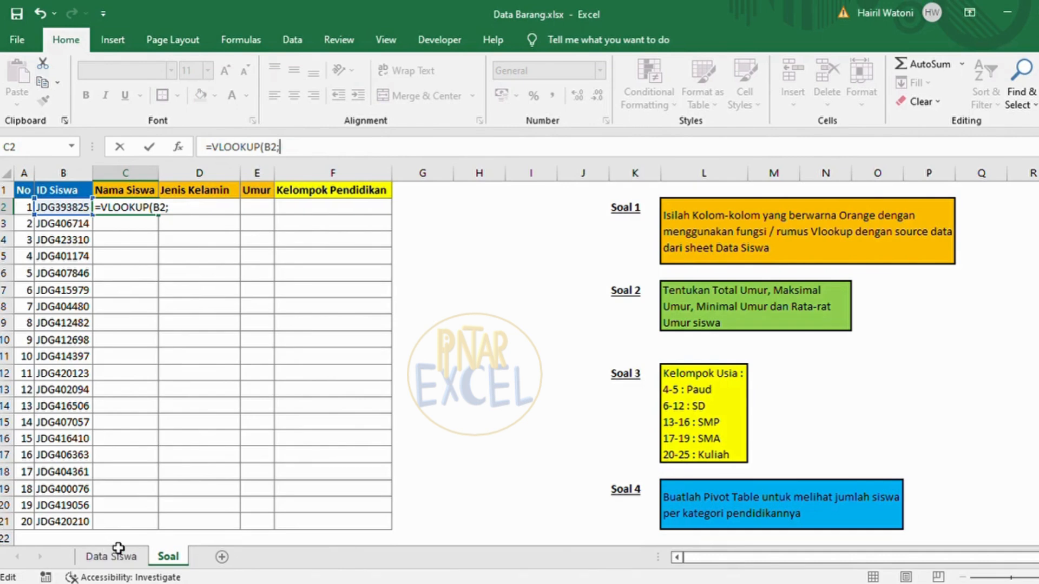
Complete the Nama Siswa VLOOKUP formula in C2 with the range 'Data Siswa'!B2:C21, column index 2 and FALSE
{"action": "left_click", "coordinate": [109, 555]}
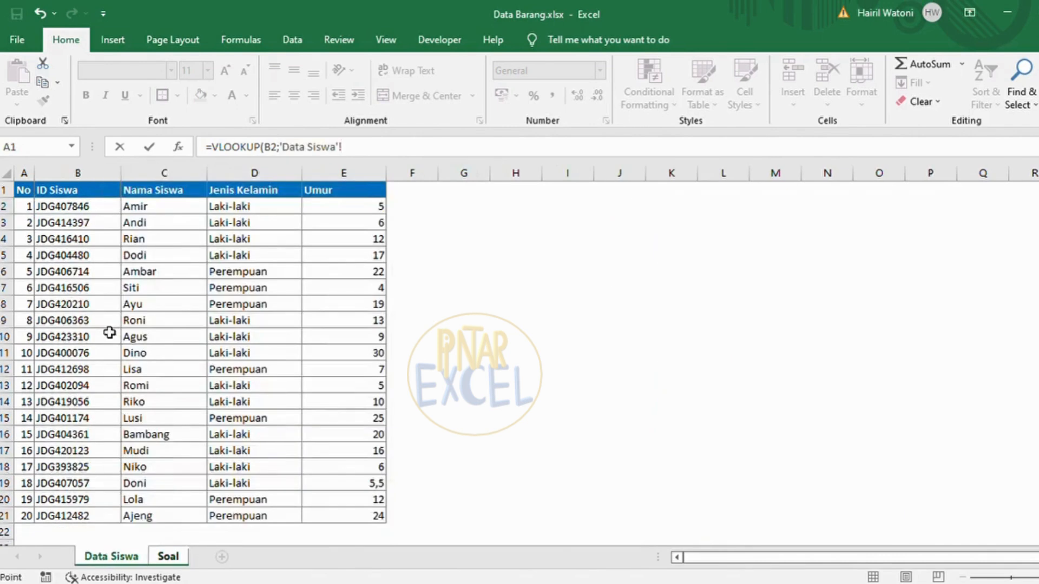
{"action": "left_click", "coordinate": [90, 211]}
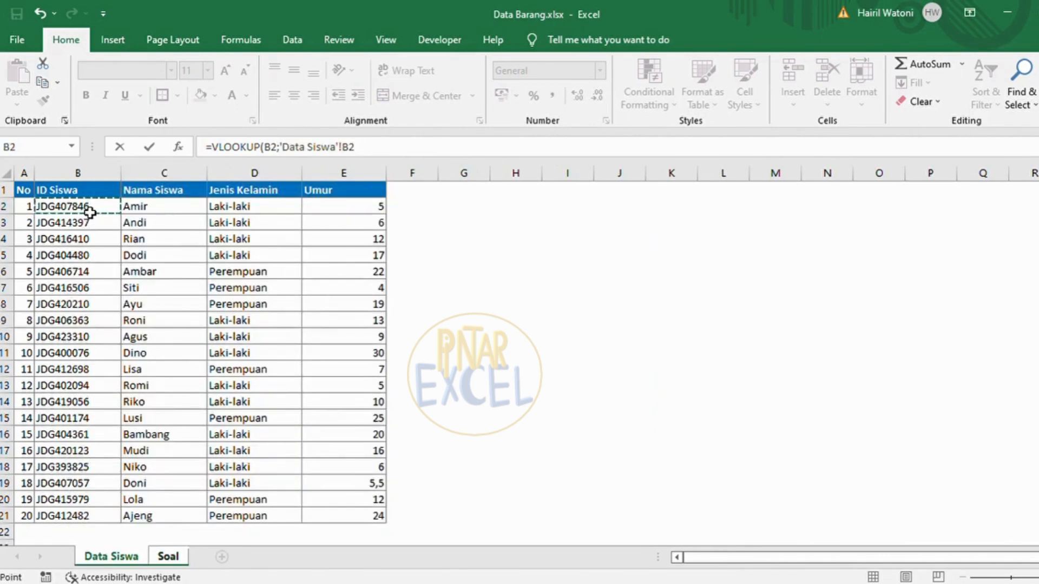
{"action": "key", "text": "shift+Right"}
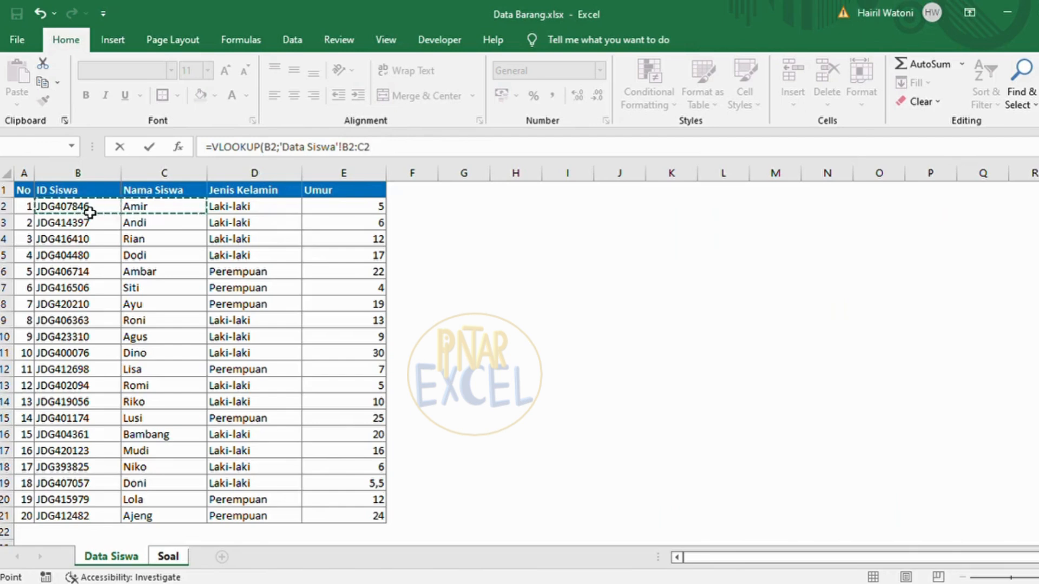
{"action": "key", "text": "shift+Down"}
{"action": "key", "text": "shift+Down"}
{"action": "key", "text": "shift+Down"}
{"action": "key", "text": "shift+Down"}
{"action": "key", "text": "shift+Down"}
{"action": "key", "text": "shift+Down"}
{"action": "key", "text": "shift+Down"}
{"action": "key", "text": "shift+Down"}
{"action": "key", "text": "shift+Down"}
{"action": "key", "text": "shift+Down"}
{"action": "key", "text": "shift+Down"}
{"action": "key", "text": "shift+Down"}
{"action": "key", "text": "shift+Down"}
{"action": "key", "text": "shift+Down"}
{"action": "key", "text": "shift+Down"}
{"action": "key", "text": "shift+Down"}
{"action": "key", "text": "shift+Down"}
{"action": "key", "text": "shift+Down"}
{"action": "key", "text": "shift+Down"}
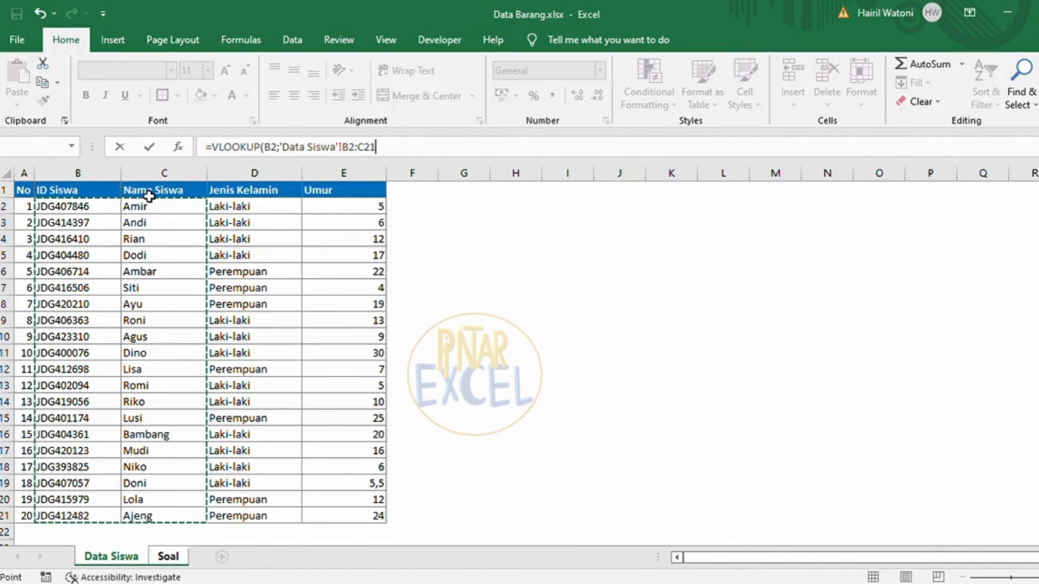
{"action": "type", "text": ";"}
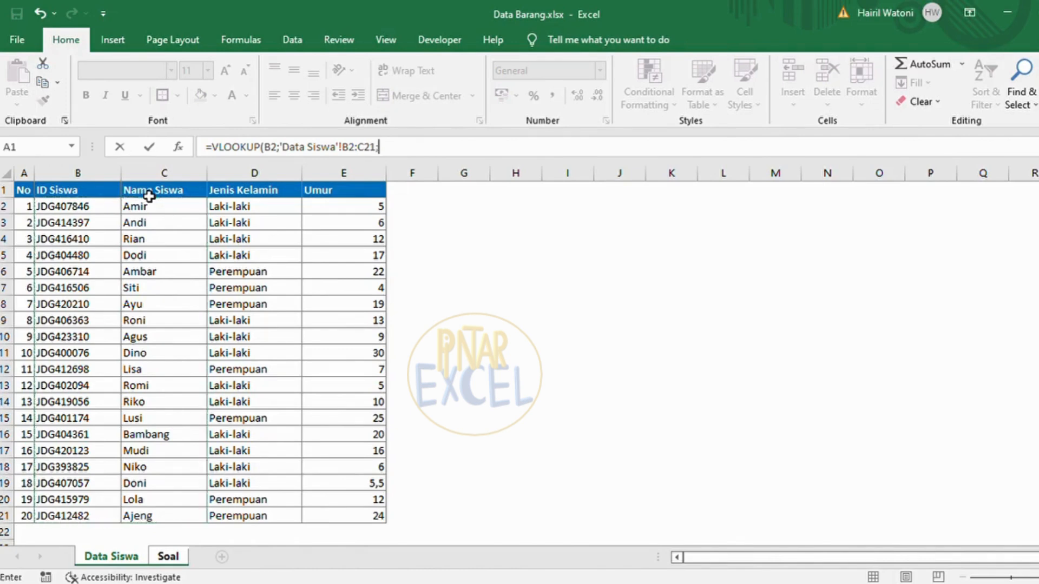
{"action": "type", "text": "2;false)"}
{"action": "key", "text": "Return"}
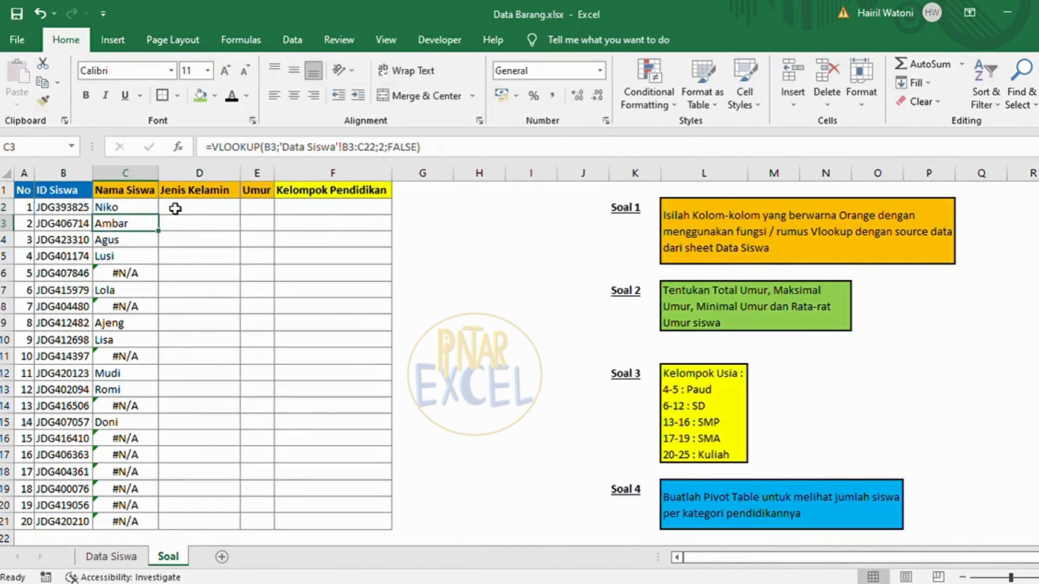
Copy the VLOOKUP formula with absolute references from C2 into C3:C21 of the Nama Siswa column
{"action": "left_click", "coordinate": [147, 207]}
{"action": "key", "text": "ctrl+c"}
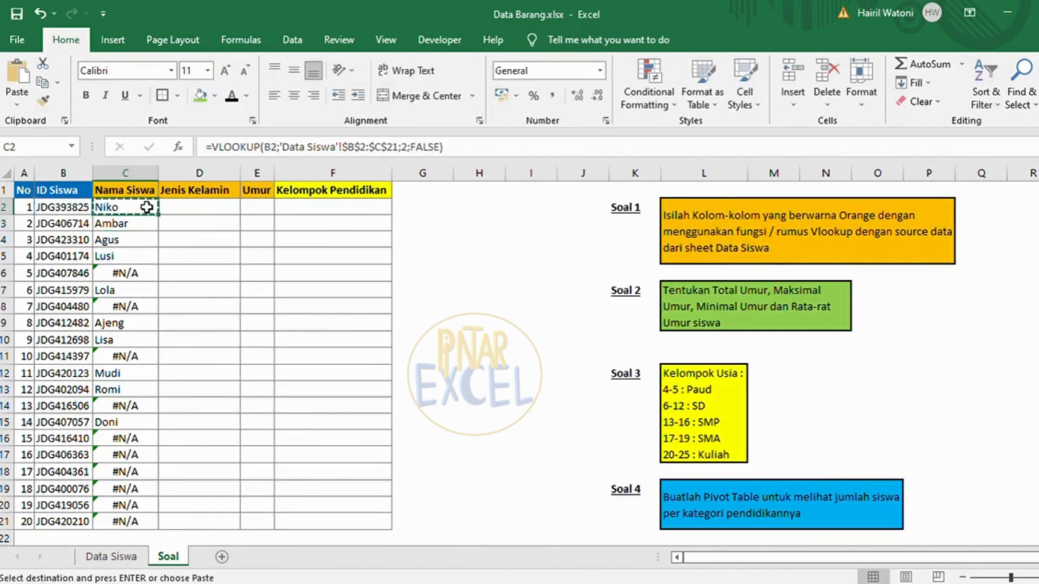
{"action": "key", "text": "Down"}
{"action": "key", "text": "ctrl+shift+Down"}
{"action": "key", "text": "Return"}
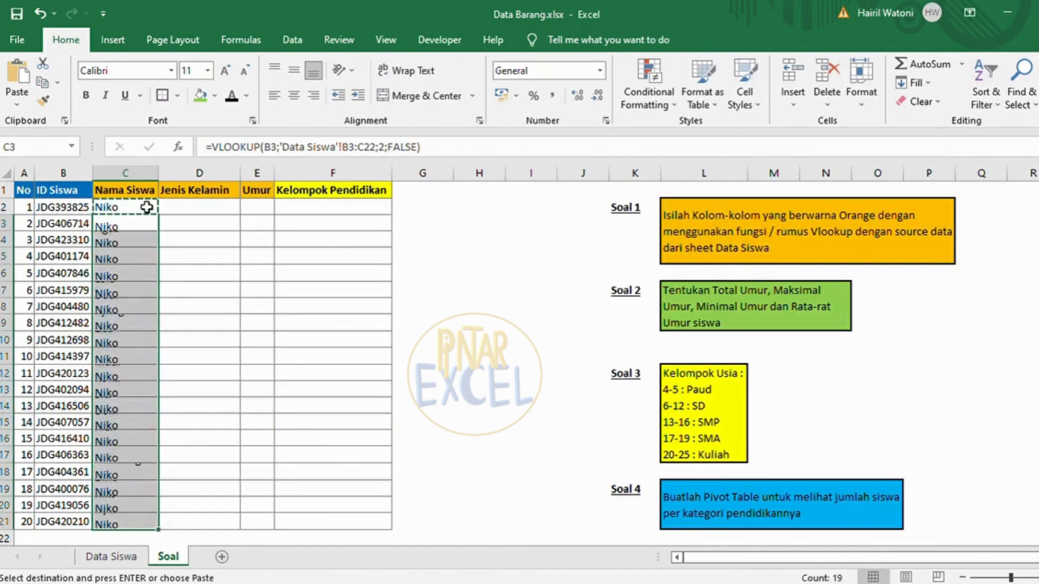
Check the copied VLOOKUP formulas cell by cell in the Nama Siswa column
{"action": "key", "text": "Up"}
{"action": "key", "text": "Down"}
{"action": "key", "text": "Down"}
{"action": "key", "text": "Down"}
{"action": "key", "text": "Down"}
{"action": "key", "text": "Down"}
{"action": "key", "text": "Down"}
{"action": "key", "text": "Down"}
{"action": "key", "text": "Down"}
{"action": "key", "text": "Down"}
{"action": "key", "text": "Down"}
{"action": "key", "text": "Down"}
{"action": "key", "text": "Down"}
{"action": "key", "text": "Down"}
{"action": "key", "text": "Down"}
{"action": "key", "text": "Down"}
{"action": "key", "text": "Down"}
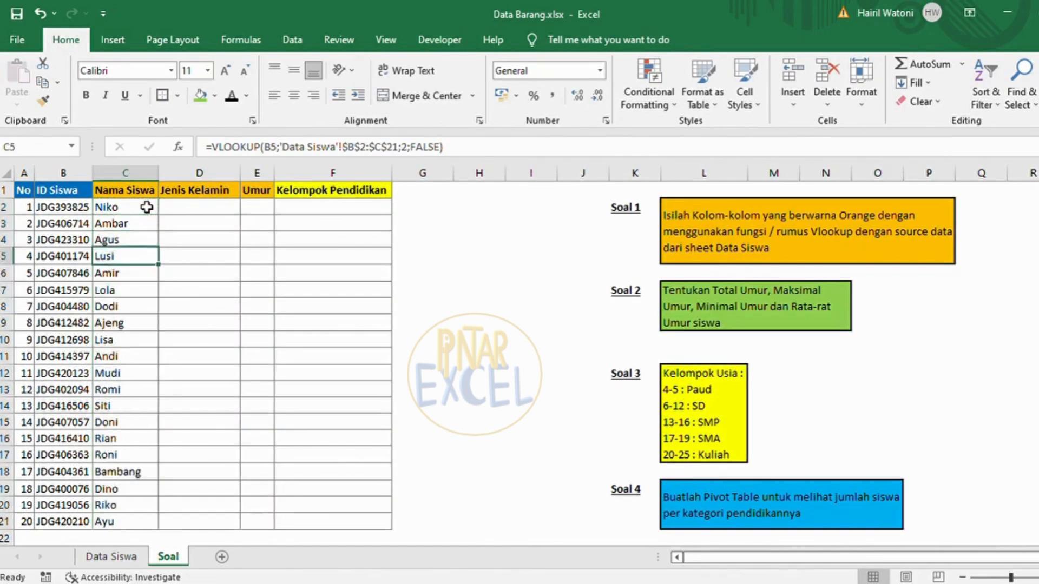
{"action": "key", "text": "ctrl+Up"}
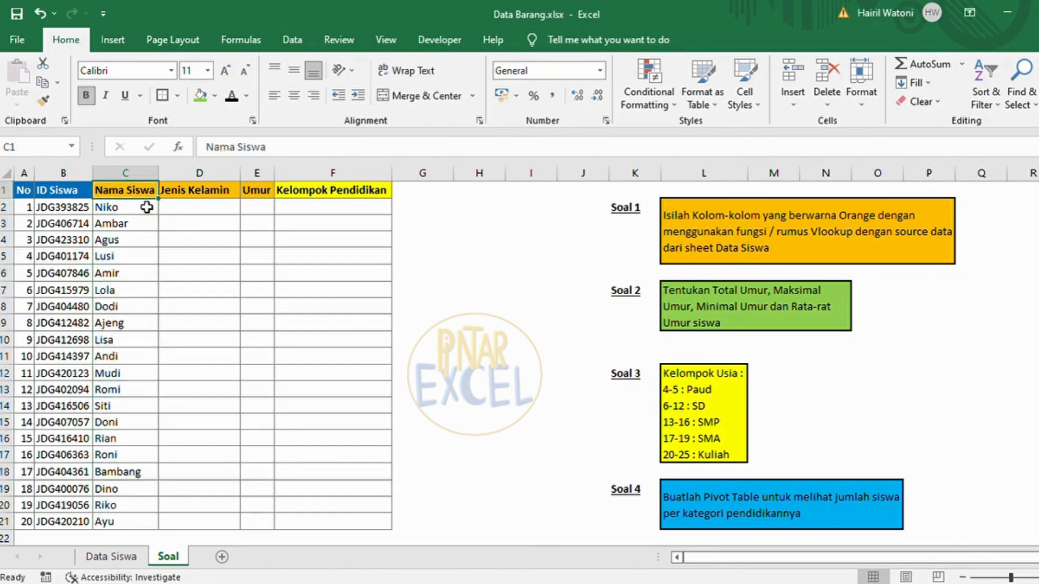
Enter a Jenis Kelamin VLOOKUP in D2 that looks up B2 in 'Data Siswa'!B2:D21 with column index 3 and FALSE
{"action": "key", "text": "Down"}
{"action": "key", "text": "Right"}
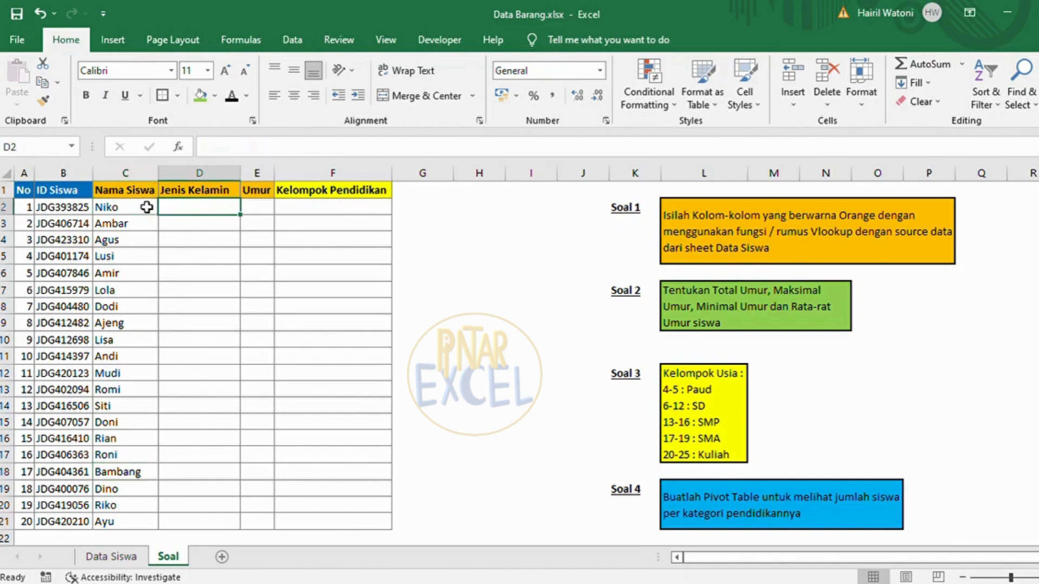
{"action": "type", "text": "=vl"}
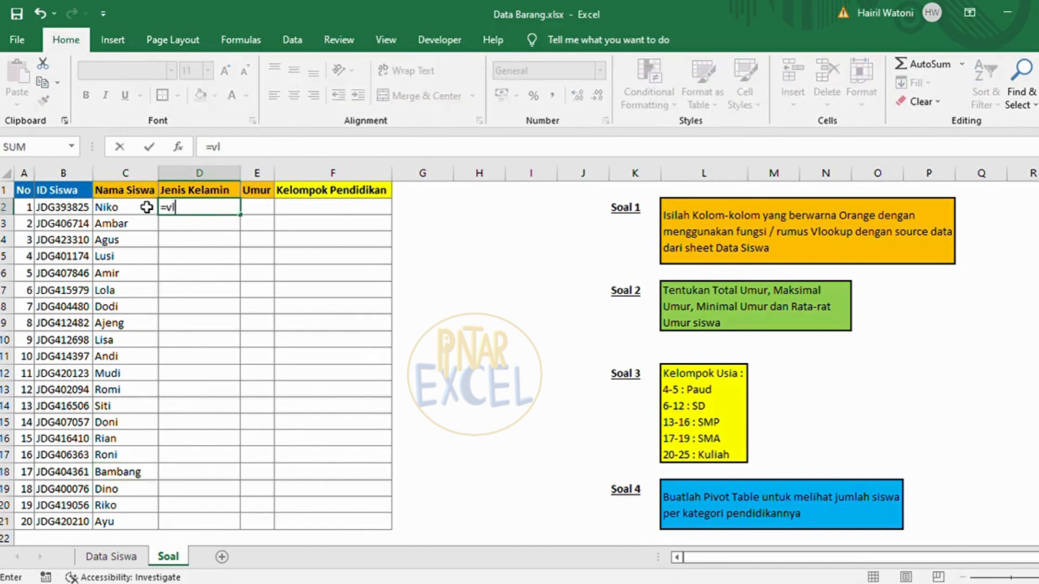
{"action": "key", "text": "Tab"}
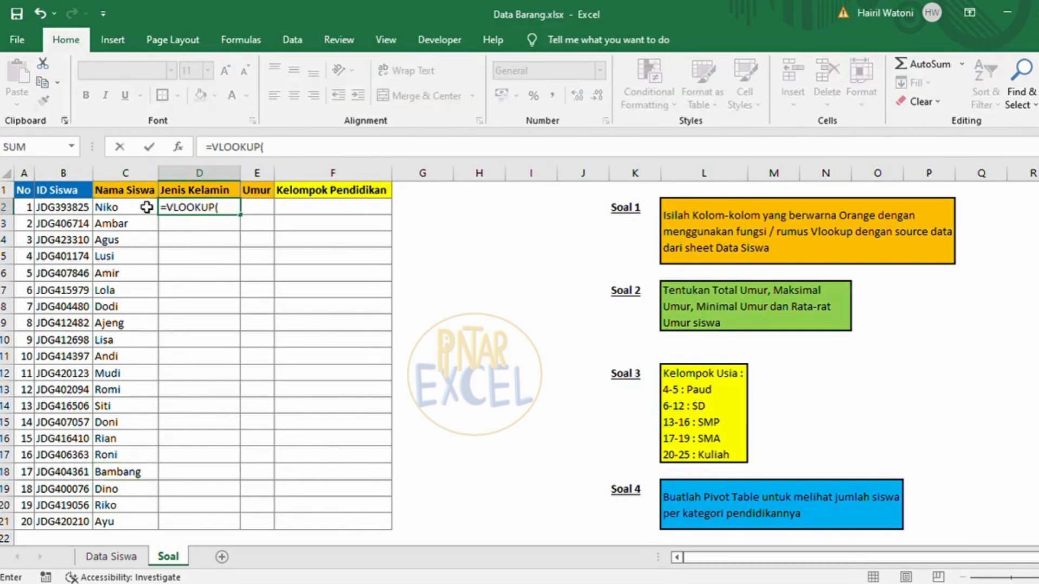
{"action": "left_click", "coordinate": [73, 208]}
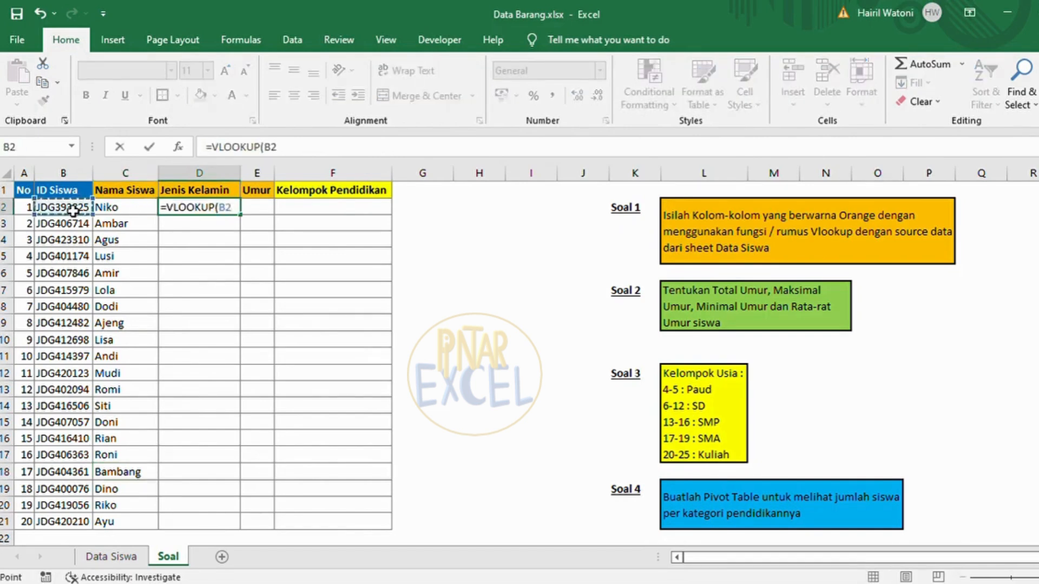
{"action": "type", "text": ";"}
{"action": "left_click", "coordinate": [112, 558]}
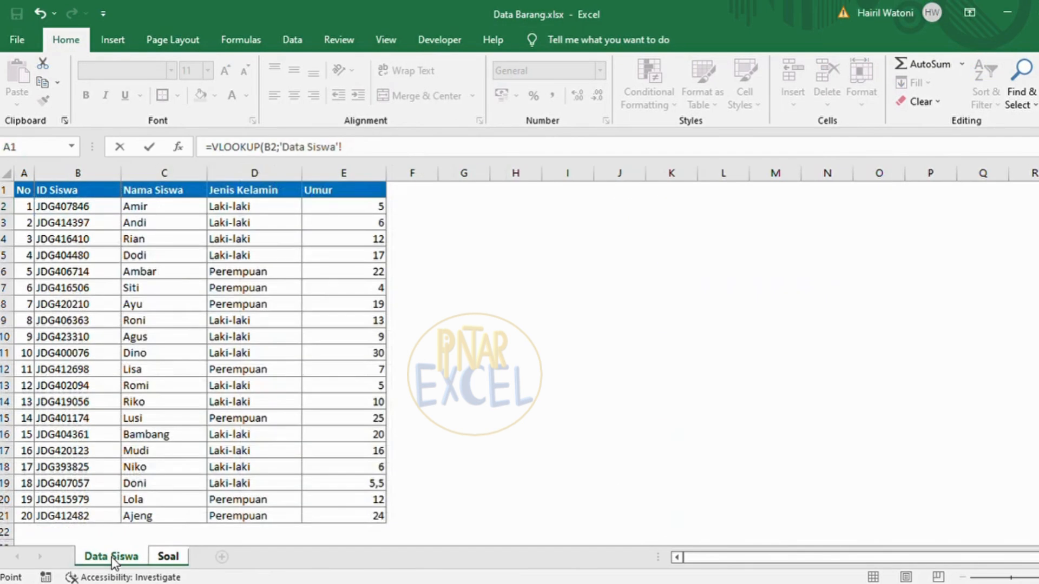
{"action": "left_click", "coordinate": [90, 213]}
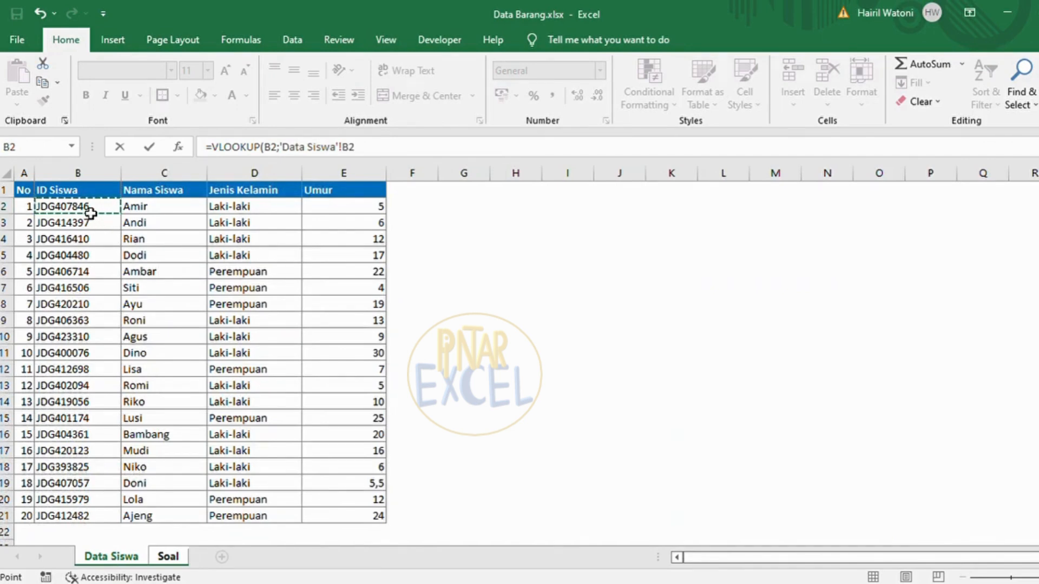
{"action": "key", "text": "shift+Right"}
{"action": "key", "text": "shift+Right"}
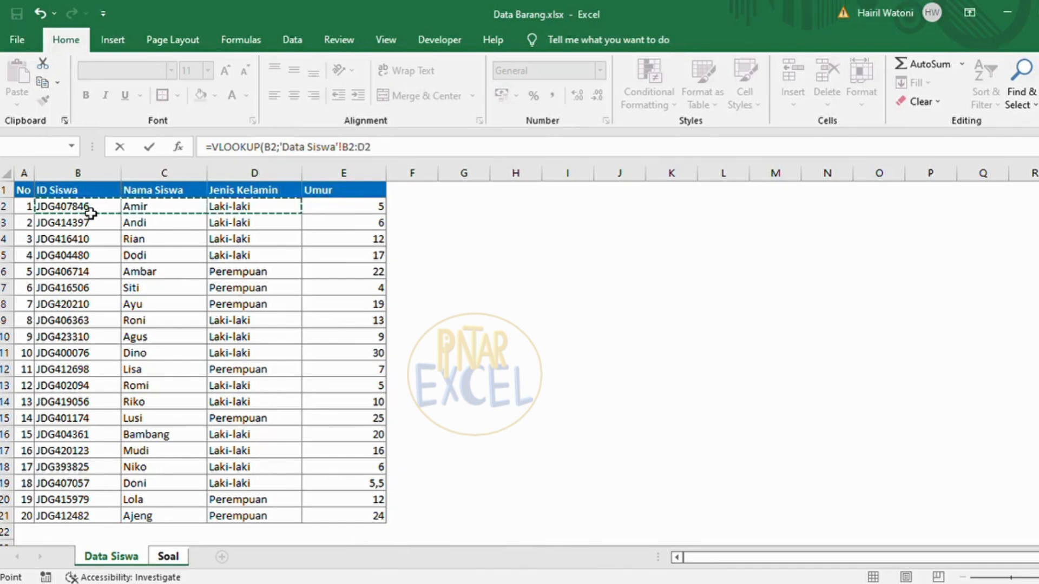
{"action": "key", "text": "ctrl+shift+Down"}
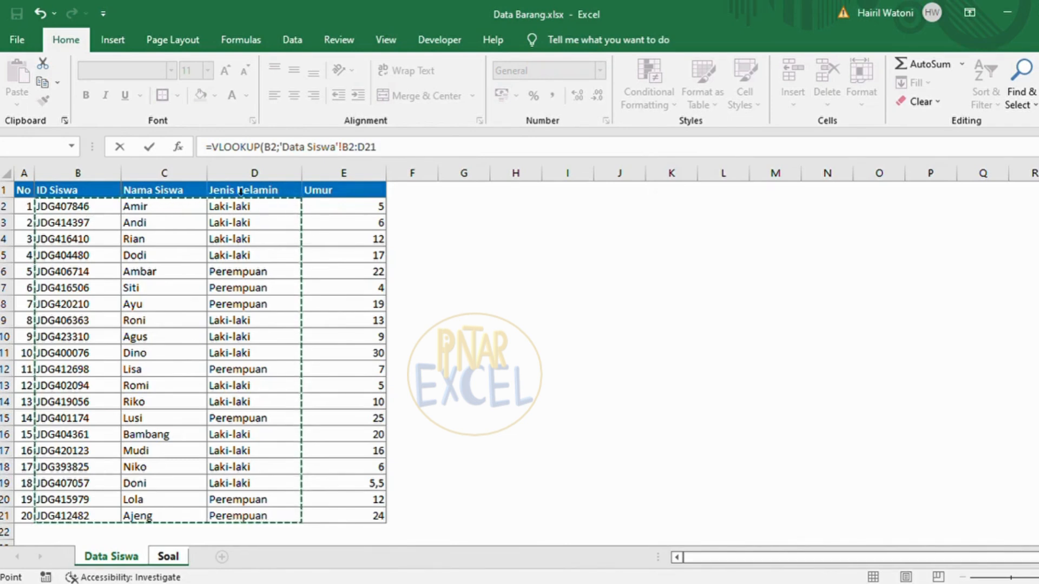
{"action": "type", "text": ";"}
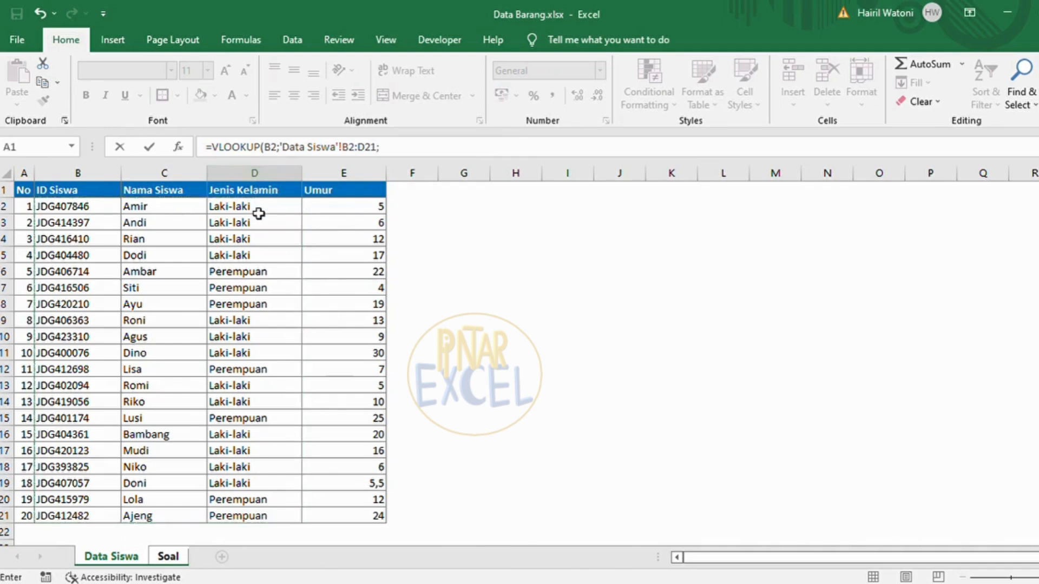
{"action": "type", "text": "3;false"}
Make the lookup range in the D2 formula absolute as $B$2:$D$21 and commit the formula
{"action": "left_click", "coordinate": [362, 154]}
{"action": "key", "text": "F4"}
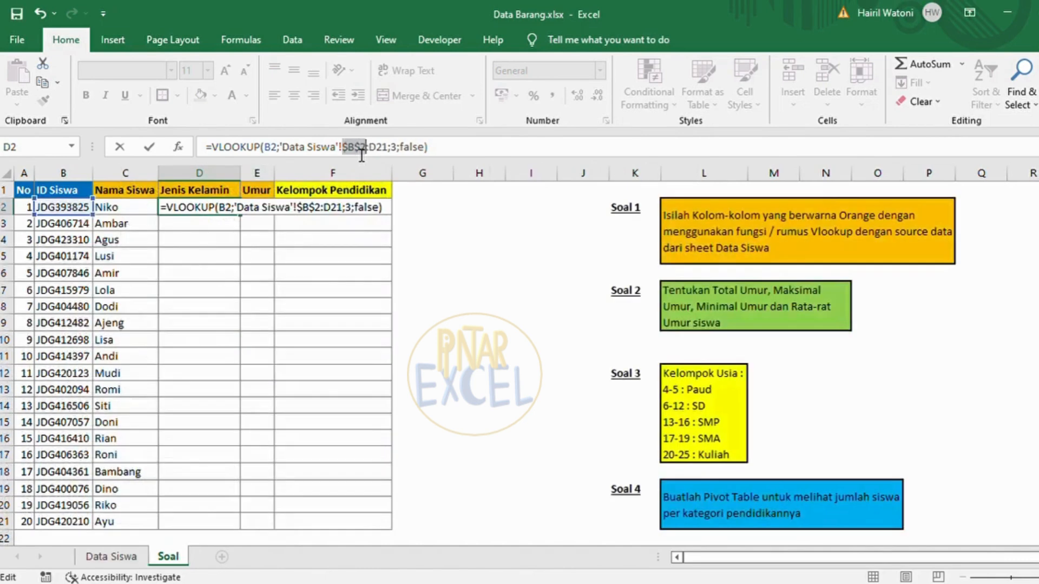
{"action": "left_click", "coordinate": [384, 157]}
{"action": "key", "text": "F4"}
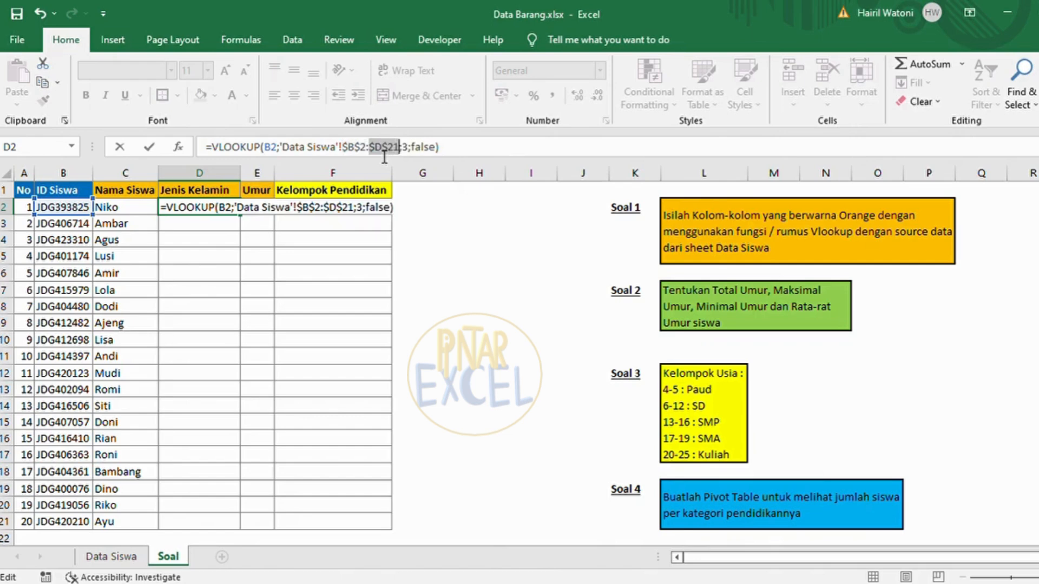
{"action": "key", "text": "ctrl+Return"}
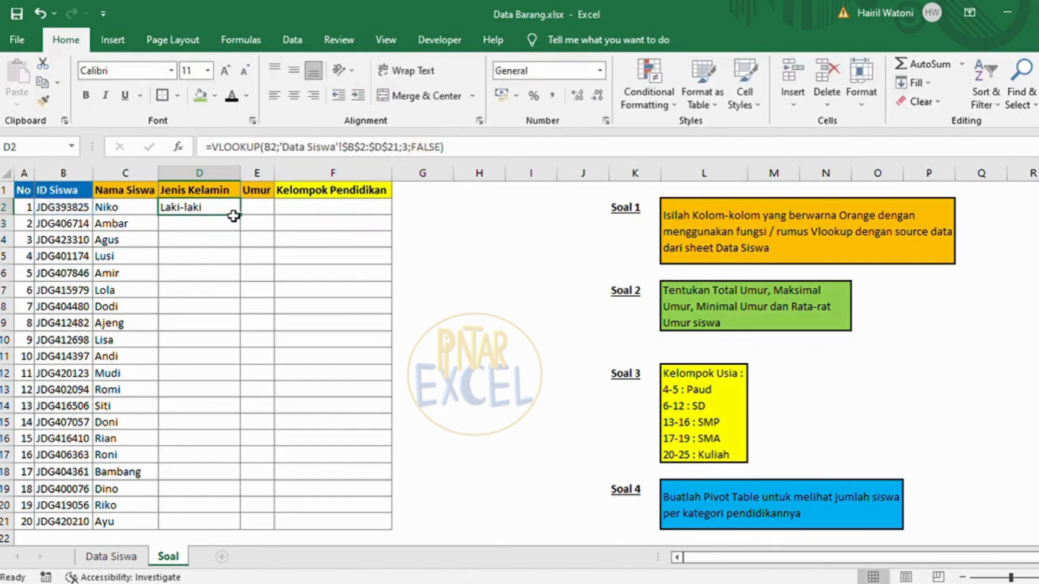
Copy the VLOOKUP formula from D2 into D3:D21 of the Jenis Kelamin column
{"action": "key", "text": "ctrl+c"}
{"action": "key", "text": "Down"}
{"action": "key", "text": "shift+Down"}
{"action": "key", "text": "shift+Down"}
{"action": "key", "text": "shift+Down"}
{"action": "key", "text": "shift+Down"}
{"action": "key", "text": "shift+Down"}
{"action": "key", "text": "shift+Down"}
{"action": "key", "text": "shift+Down"}
{"action": "key", "text": "shift+Down"}
{"action": "key", "text": "shift+Down"}
{"action": "key", "text": "shift+Down"}
{"action": "key", "text": "shift+Down"}
{"action": "key", "text": "shift+Down"}
{"action": "key", "text": "shift+Down"}
{"action": "key", "text": "shift+Down"}
{"action": "key", "text": "shift+Down"}
{"action": "key", "text": "shift+Down"}
{"action": "key", "text": "shift+Down"}
{"action": "key", "text": "shift+Down"}
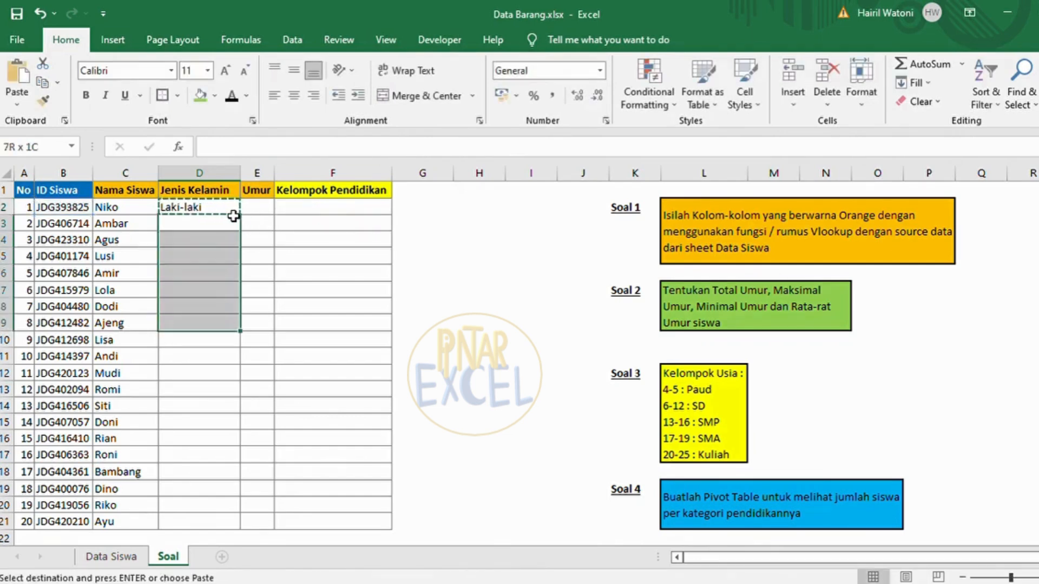
{"action": "key", "text": "Return"}
{"action": "key", "text": "Up"}
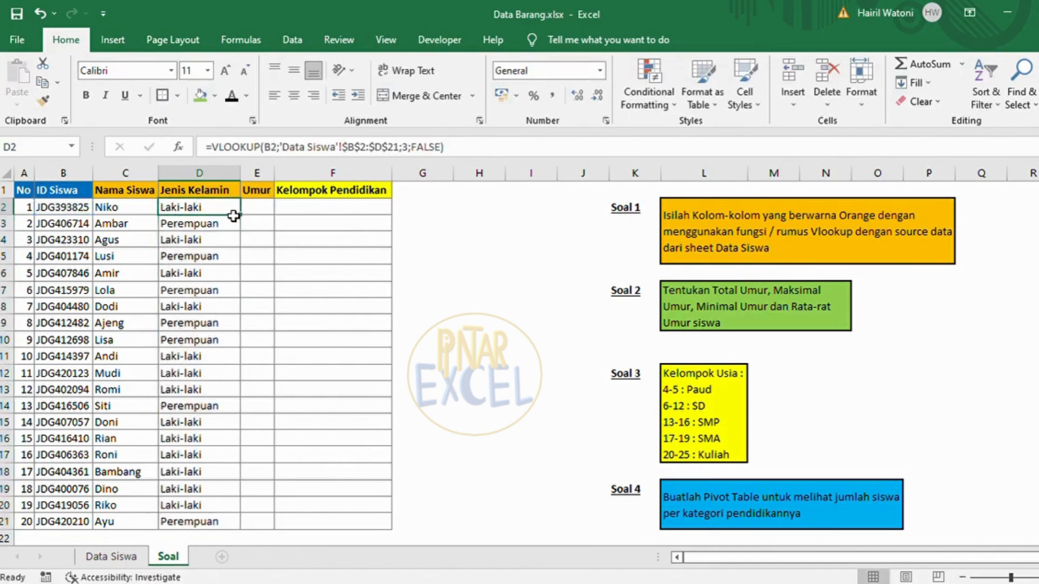
Enter an Umur VLOOKUP in E2 that looks up B2 in 'Data Siswa'!B2:E21 with column index 4 and FALSE
{"action": "key", "text": "Right"}
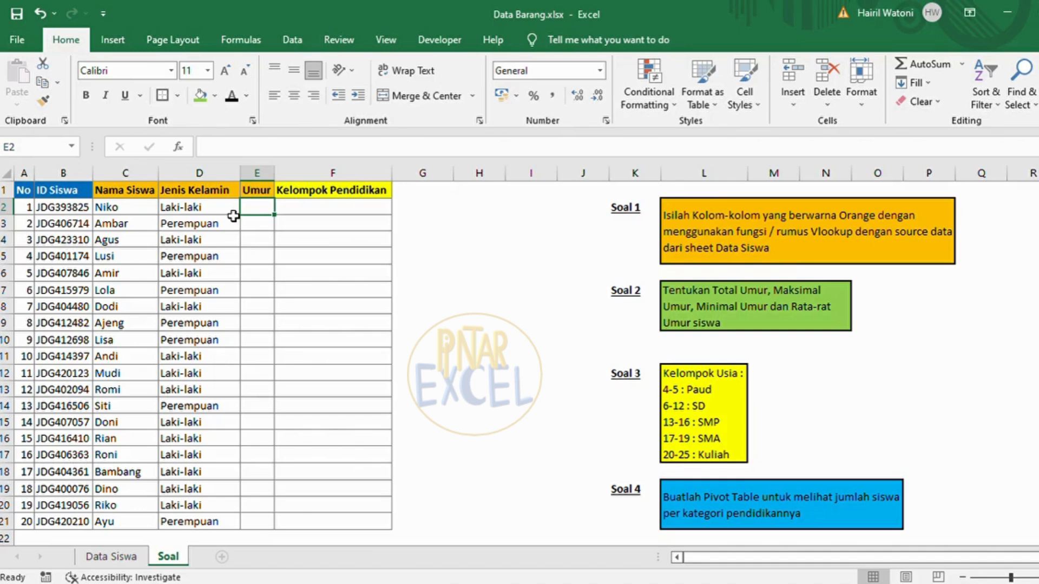
{"action": "type", "text": "=vl"}
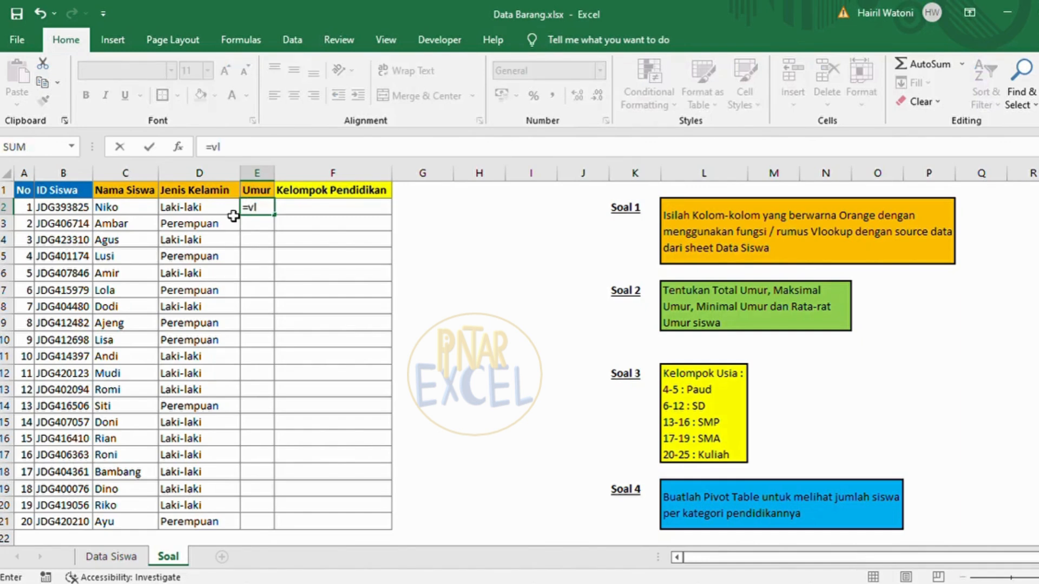
{"action": "key", "text": "Tab"}
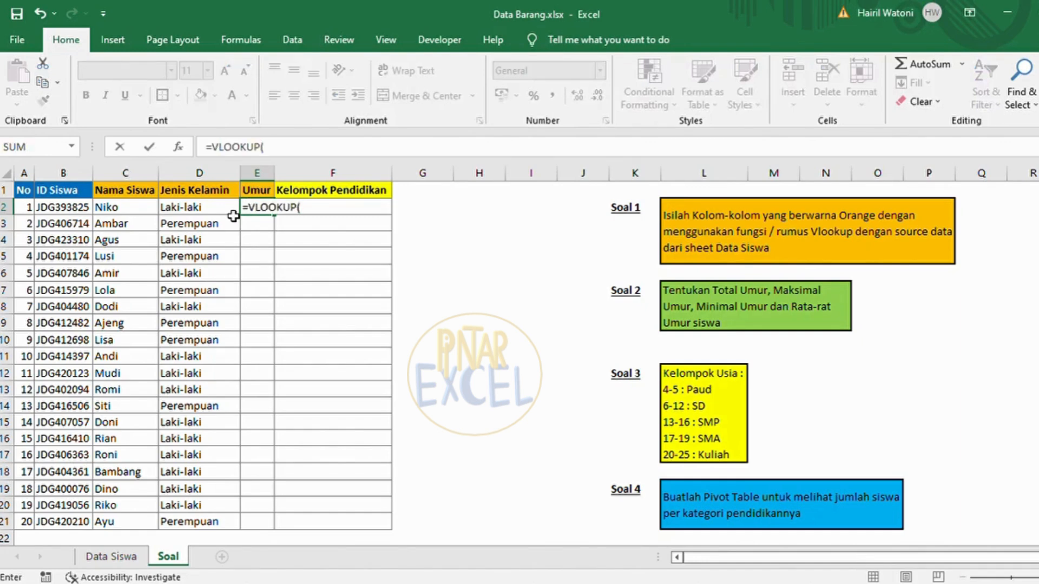
{"action": "left_click", "coordinate": [66, 214]}
{"action": "type", "text": ";"}
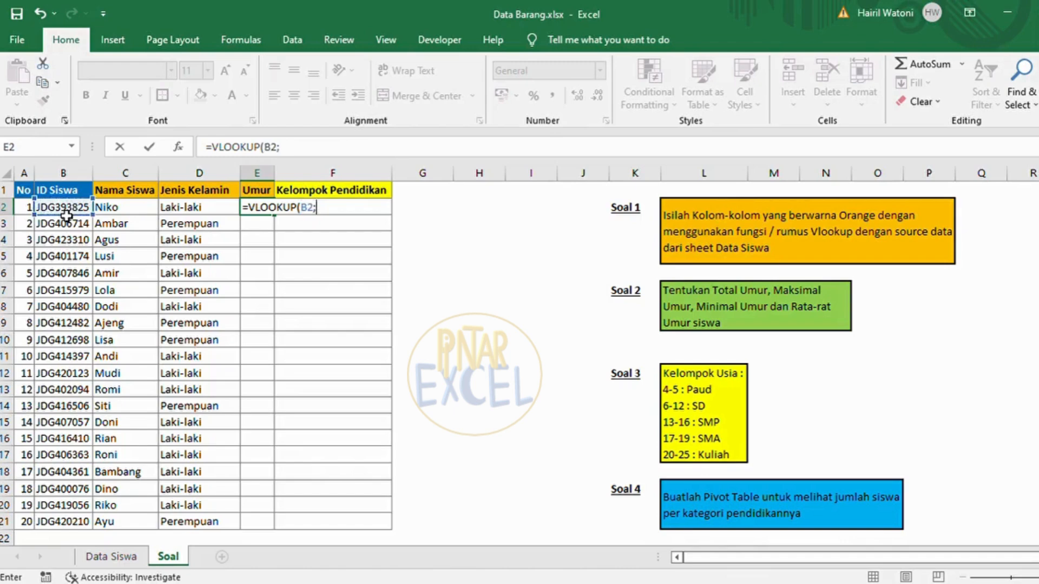
{"action": "left_click", "coordinate": [98, 550]}
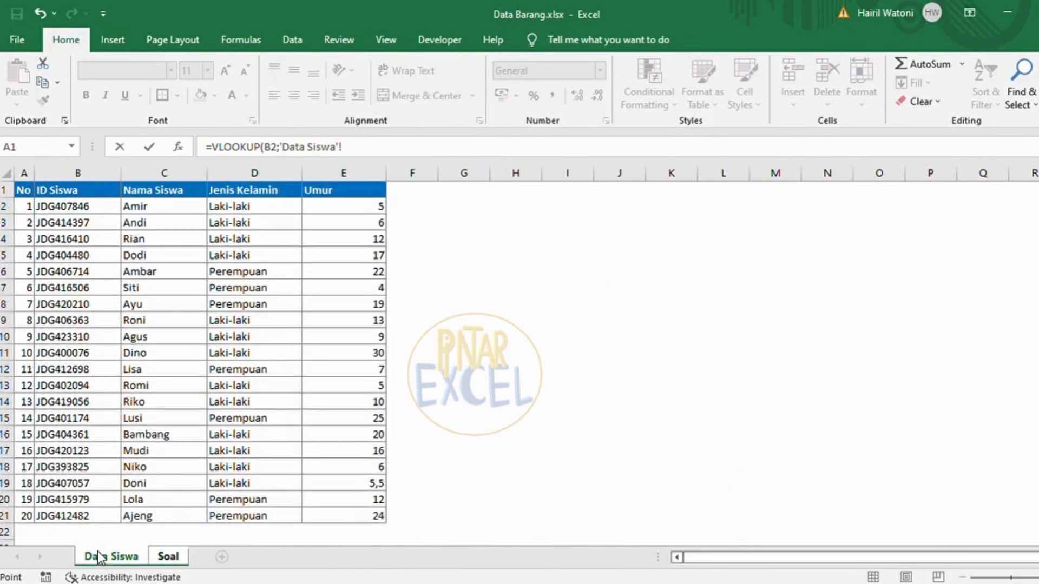
{"action": "left_click", "coordinate": [87, 216]}
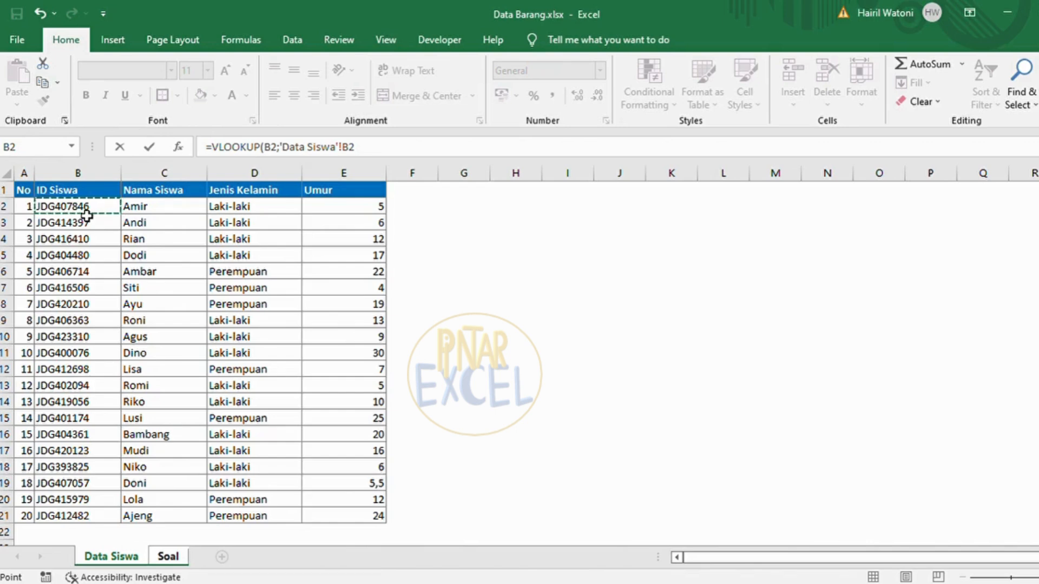
{"action": "key", "text": "shift+Right"}
{"action": "key", "text": "shift+Right"}
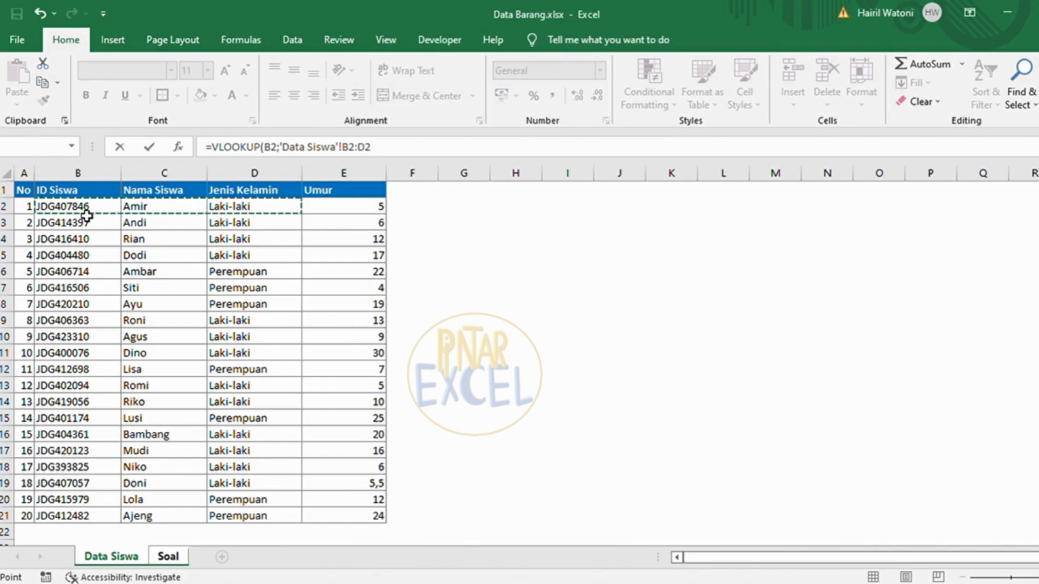
{"action": "key", "text": "shift+Right"}
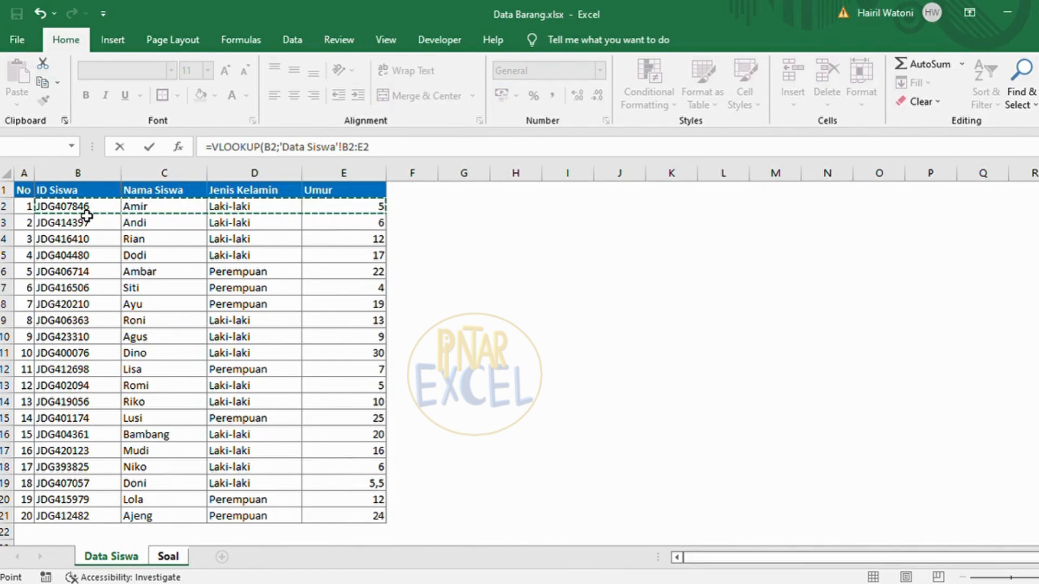
{"action": "key", "text": "ctrl+shift+Down"}
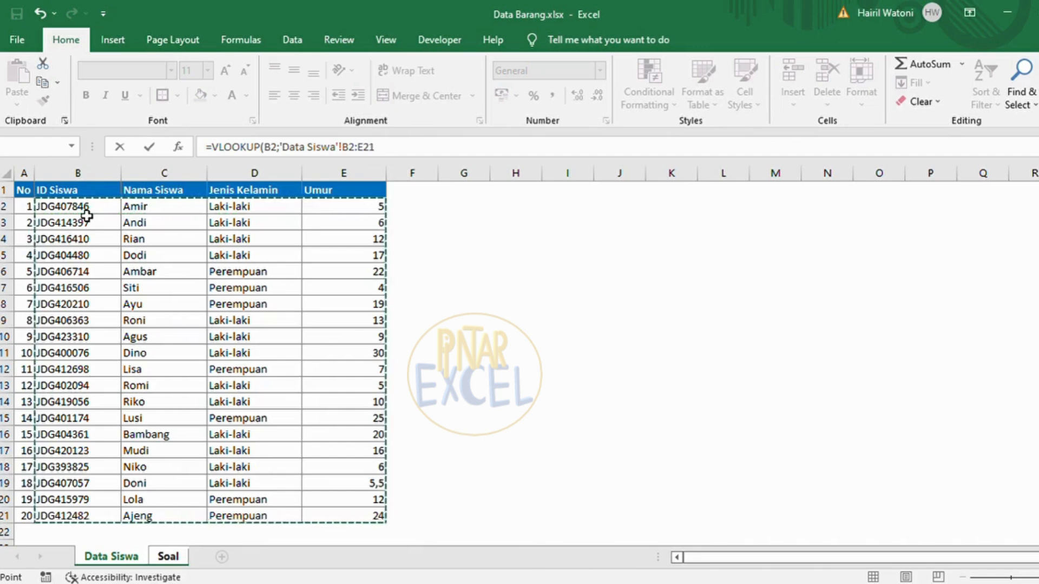
{"action": "type", "text": ";"}
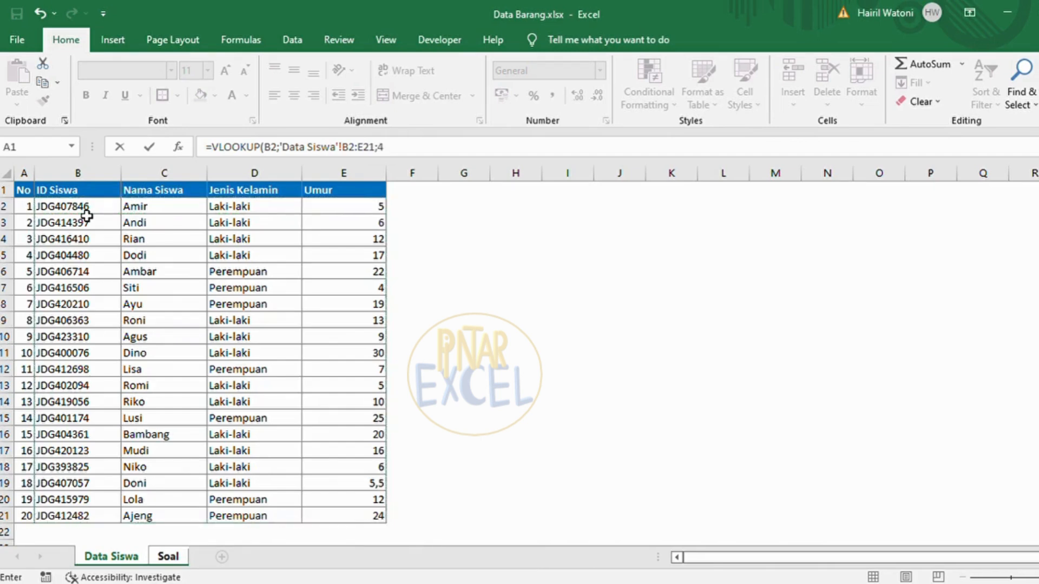
{"action": "type", "text": "4;false"}
{"action": "key", "text": "Return"}
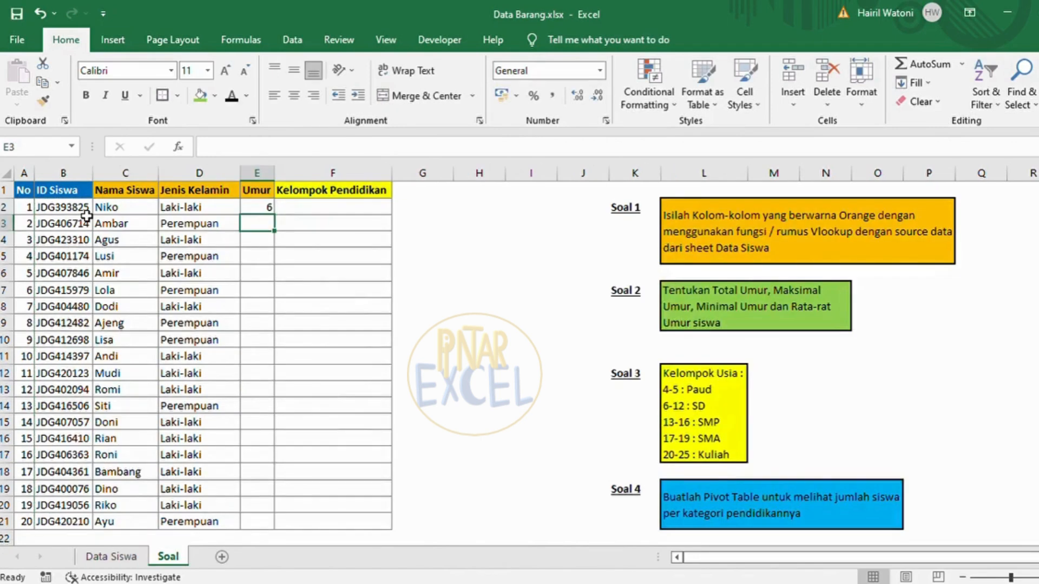
Make the lookup range in the E2 formula absolute as $B$2:$E$21 and copy the formula down through E21
{"action": "key", "text": "Up"}
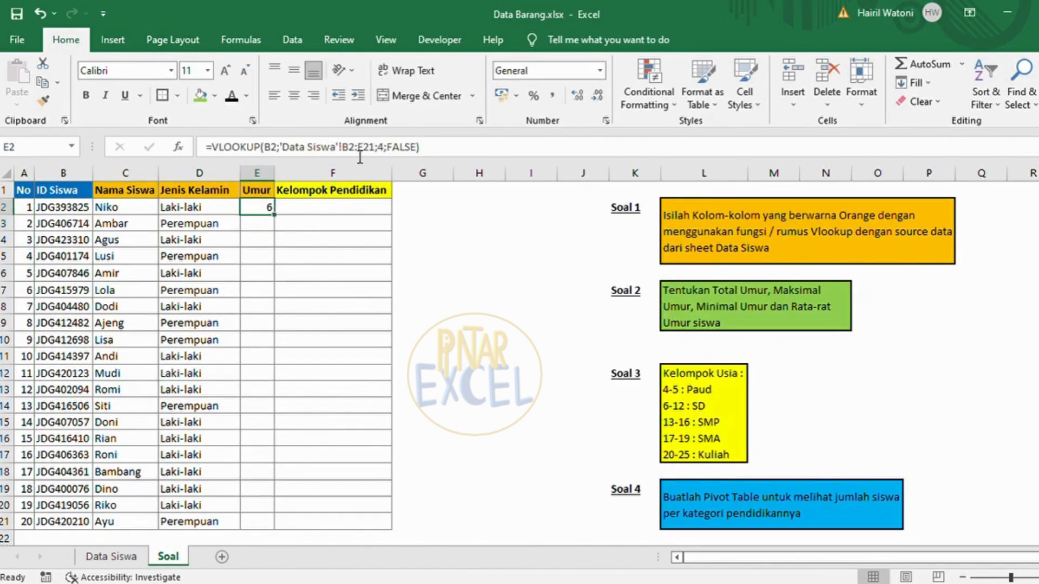
{"action": "left_click", "coordinate": [360, 158]}
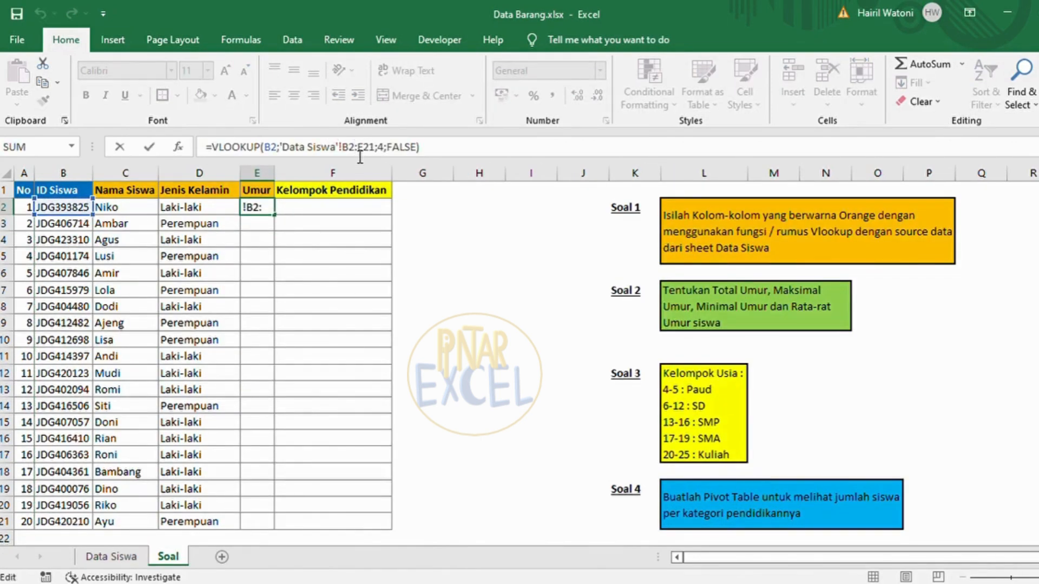
{"action": "key", "text": "F4"}
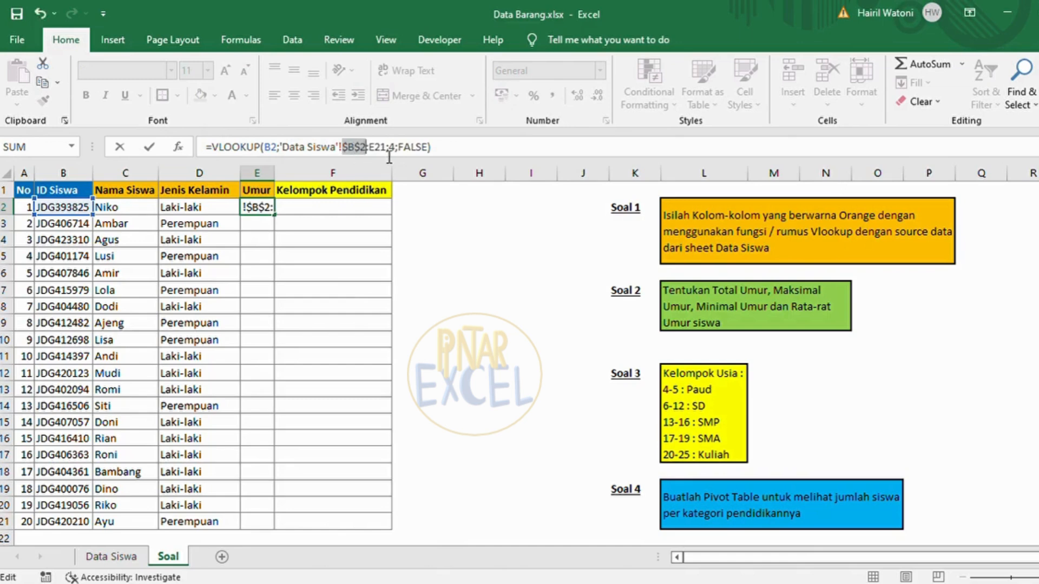
{"action": "key", "text": "Right"}
{"action": "key", "text": "Right"}
{"action": "key", "text": "Right"}
{"action": "key", "text": "Right"}
{"action": "key", "text": "Right"}
{"action": "key", "text": "Right"}
{"action": "key", "text": "Right"}
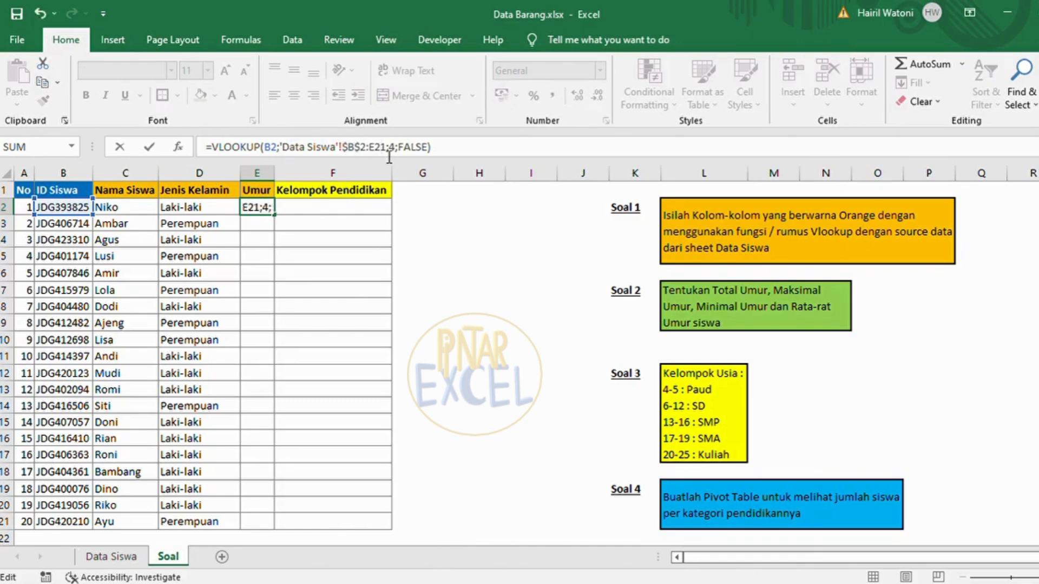
{"action": "key", "text": "F4"}
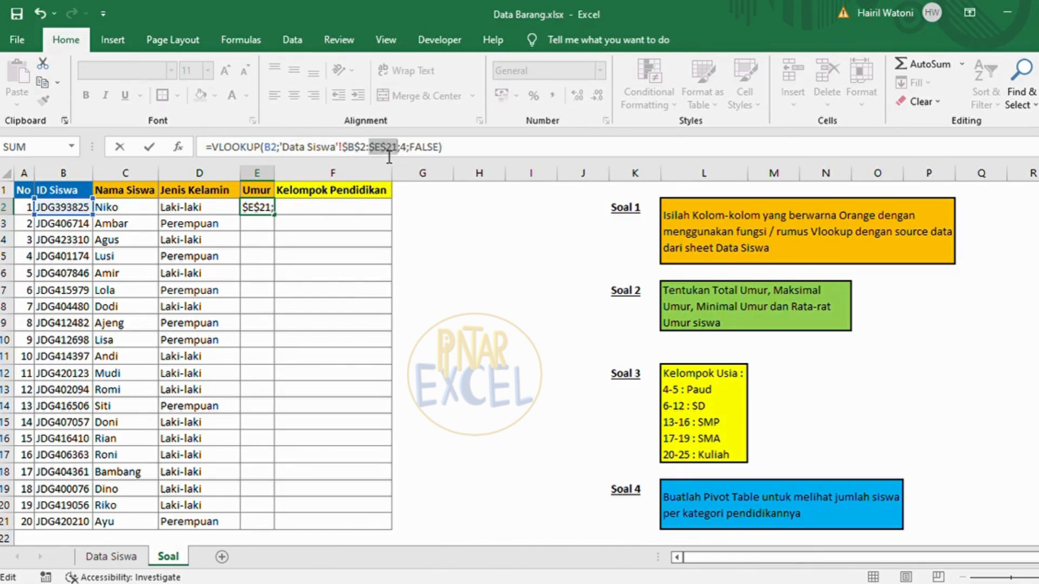
{"action": "key", "text": "ctrl+Return"}
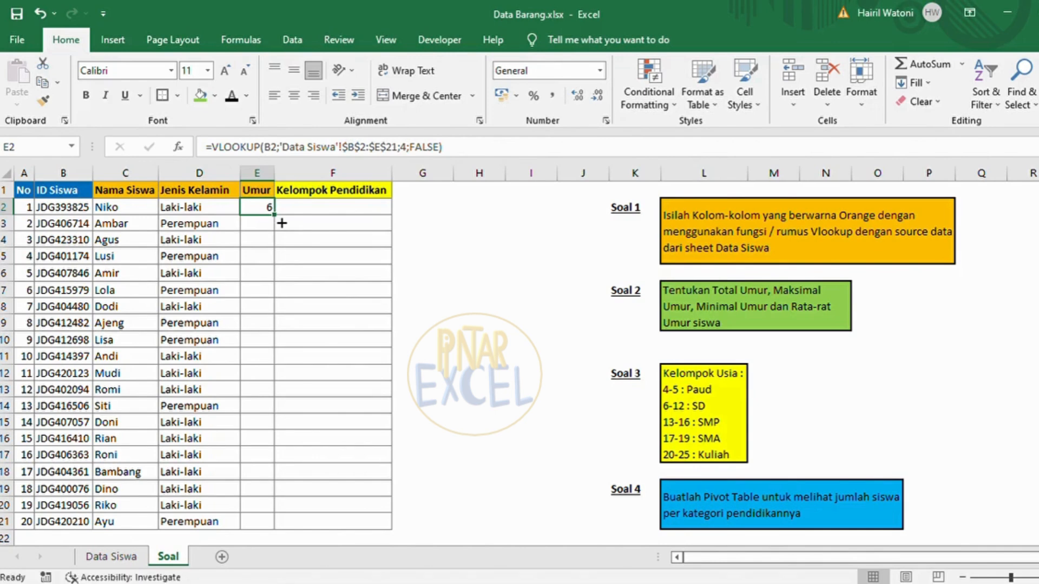
{"action": "double_click", "coordinate": [282, 223]}
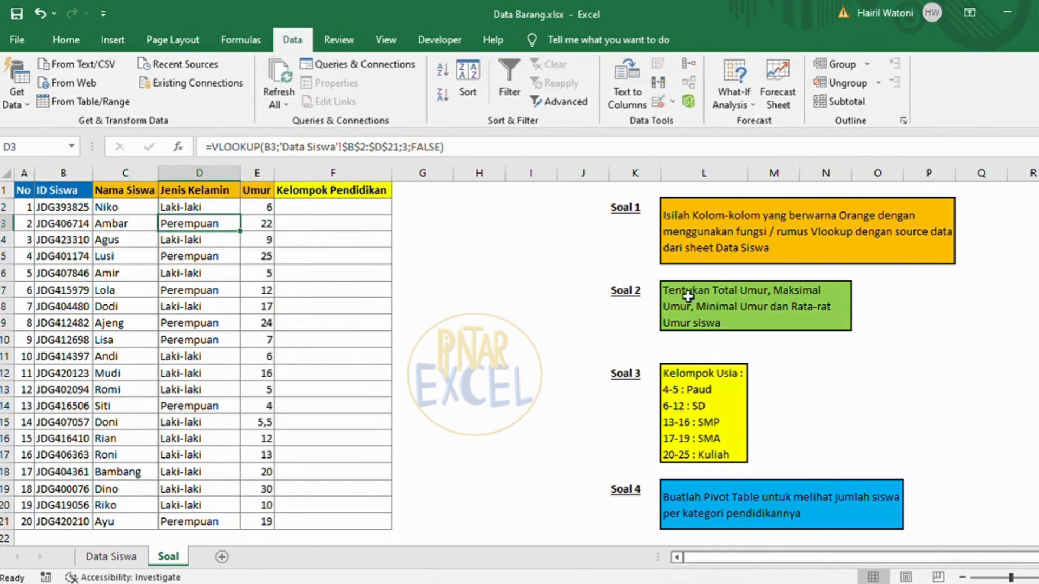
Calculate Total Umur in E23 with a SUM formula over the ages in E2:E21
{"action": "left_click", "coordinate": [748, 307]}
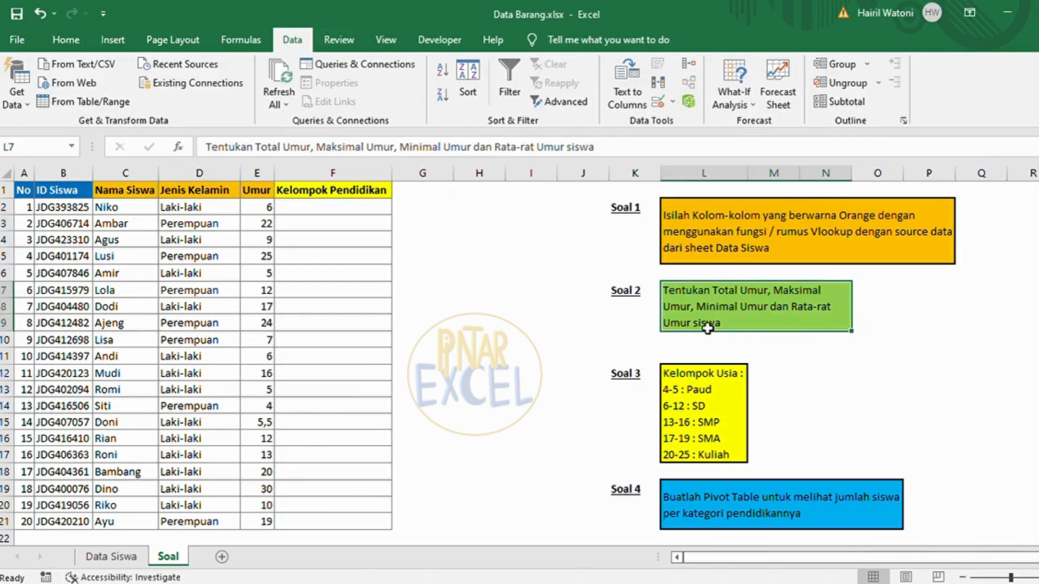
{"action": "double_click", "coordinate": [769, 311]}
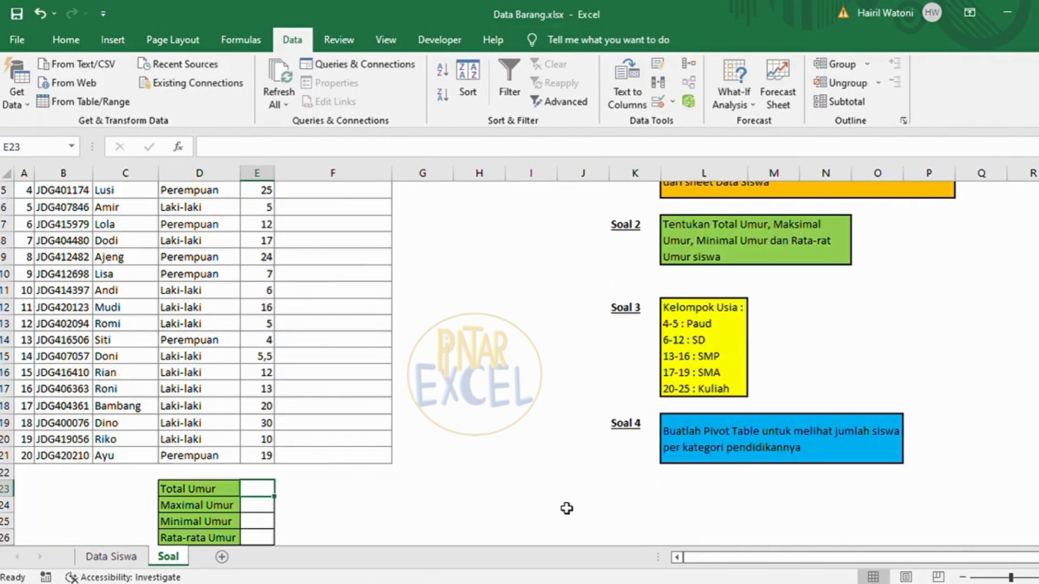
{"action": "type", "text": "="}
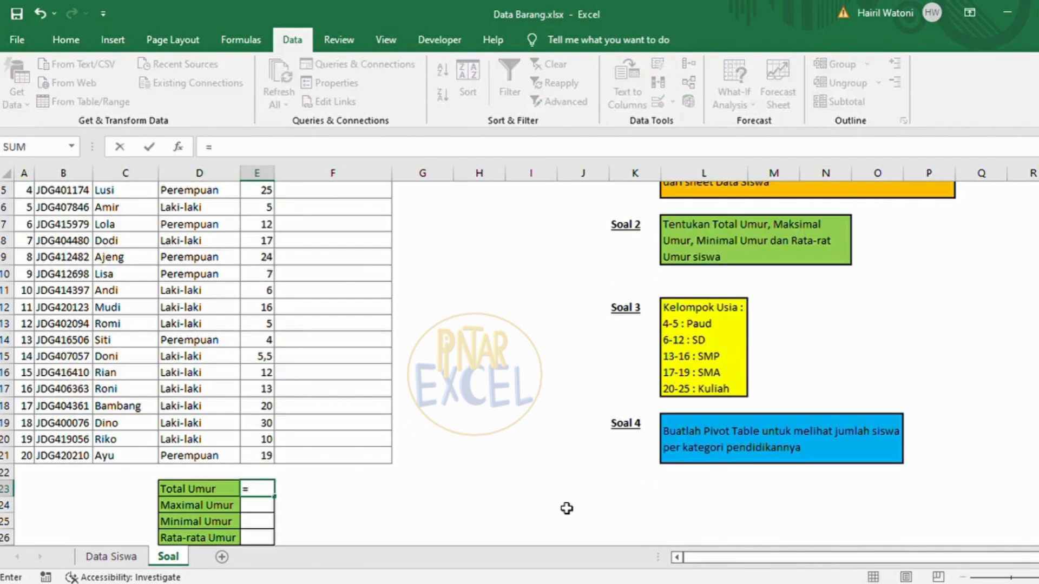
{"action": "type", "text": "sum"}
{"action": "key", "text": "Tab"}
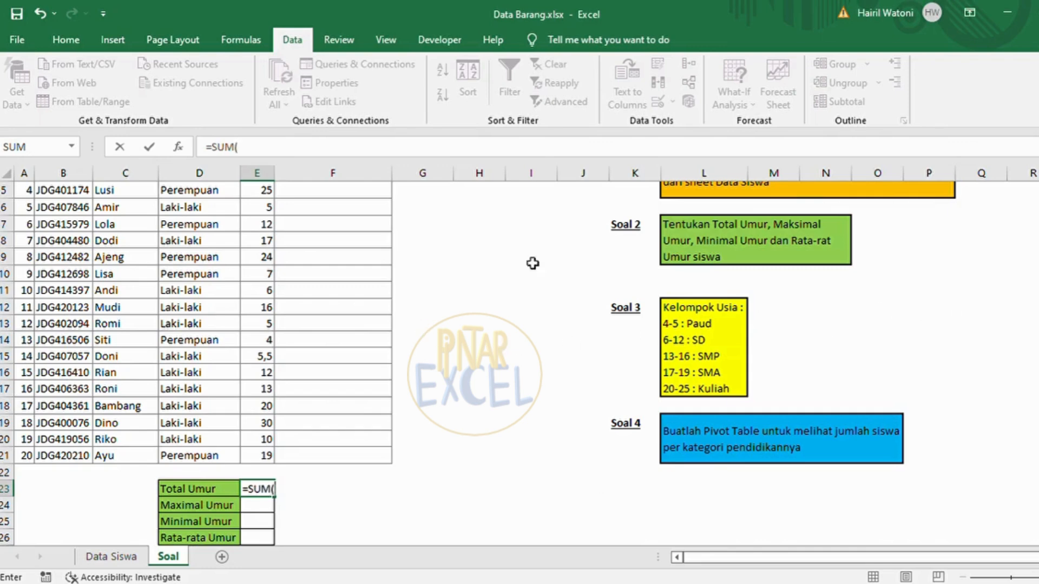
{"action": "scroll", "coordinate": [217, 363], "scroll_direction": "up", "scroll_amount": 2}
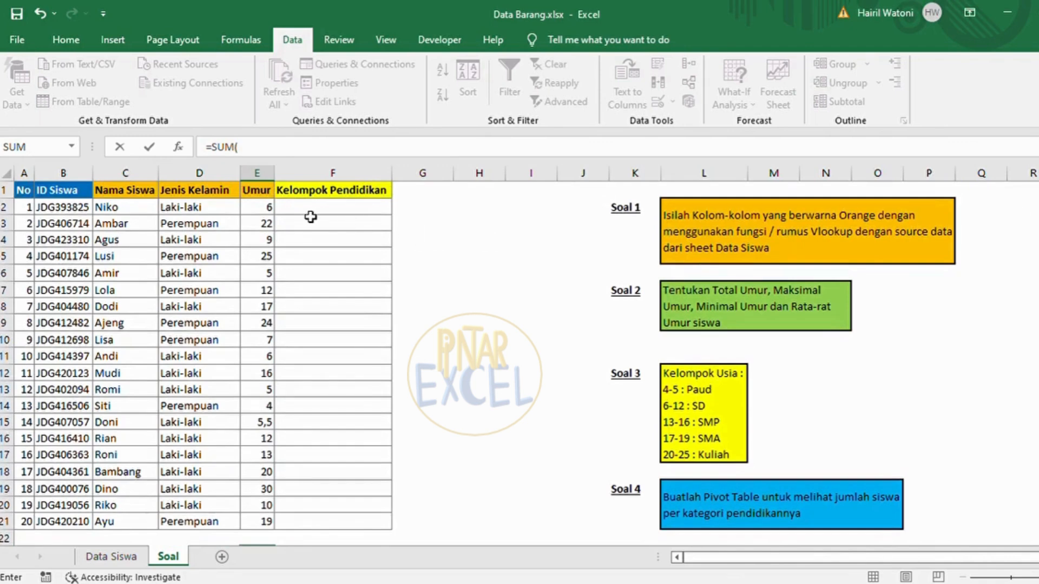
{"action": "left_click", "coordinate": [268, 210]}
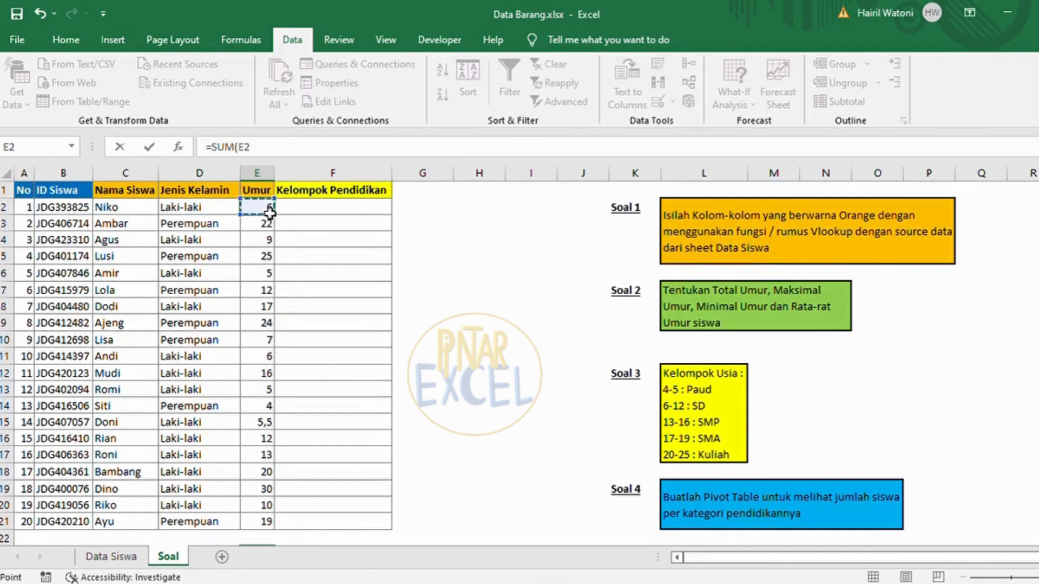
{"action": "key", "text": "ctrl+shift+Down"}
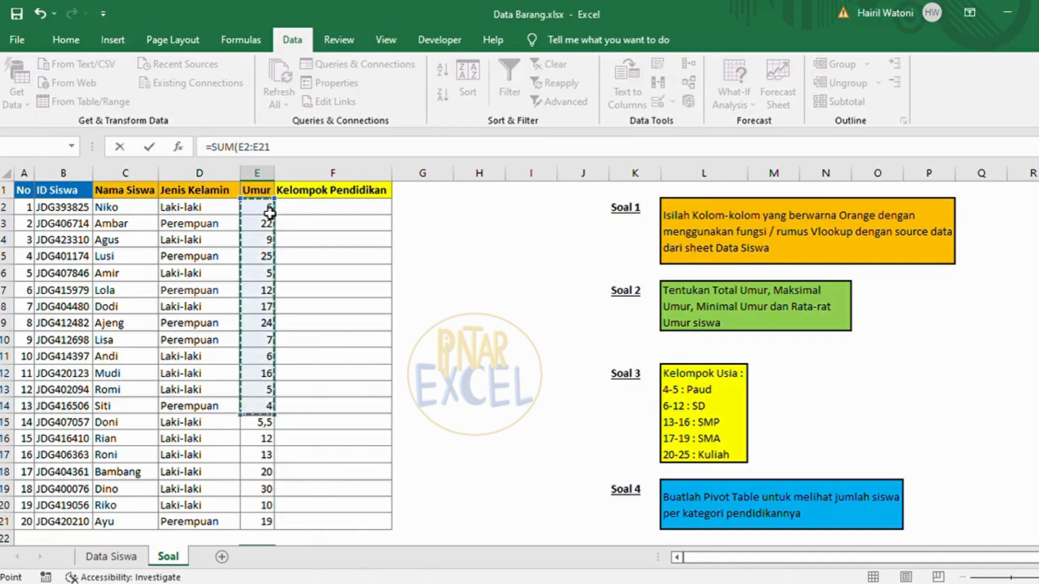
{"action": "type", "text": ")"}
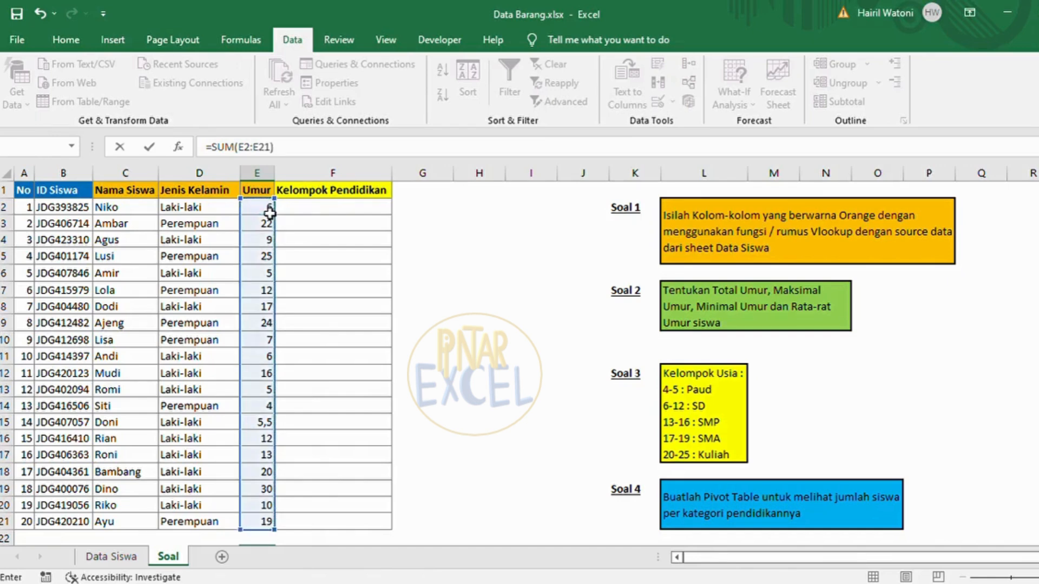
{"action": "key", "text": "Return"}
{"action": "key", "text": "Up"}
{"action": "key", "text": "Down"}
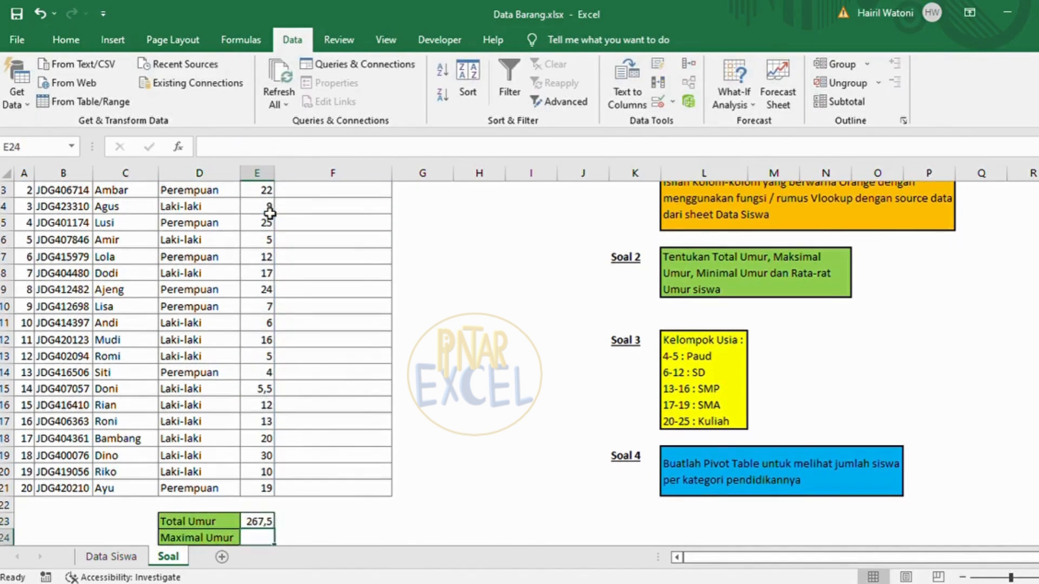
Calculate Maximal Umur in E24 with a MAX formula over E2:E21
{"action": "key", "text": "Down"}
{"action": "key", "text": "Up"}
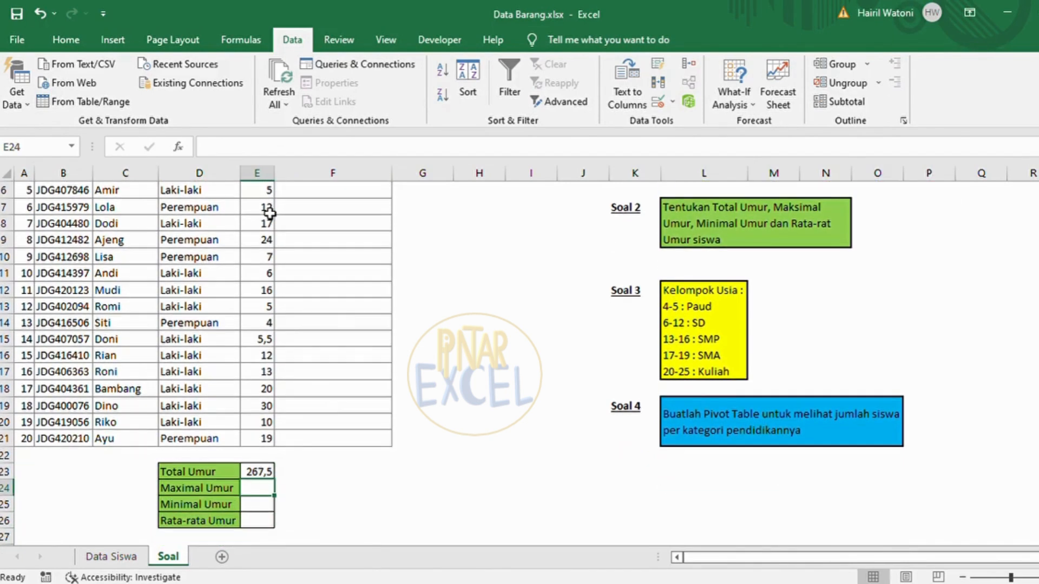
{"action": "type", "text": "="}
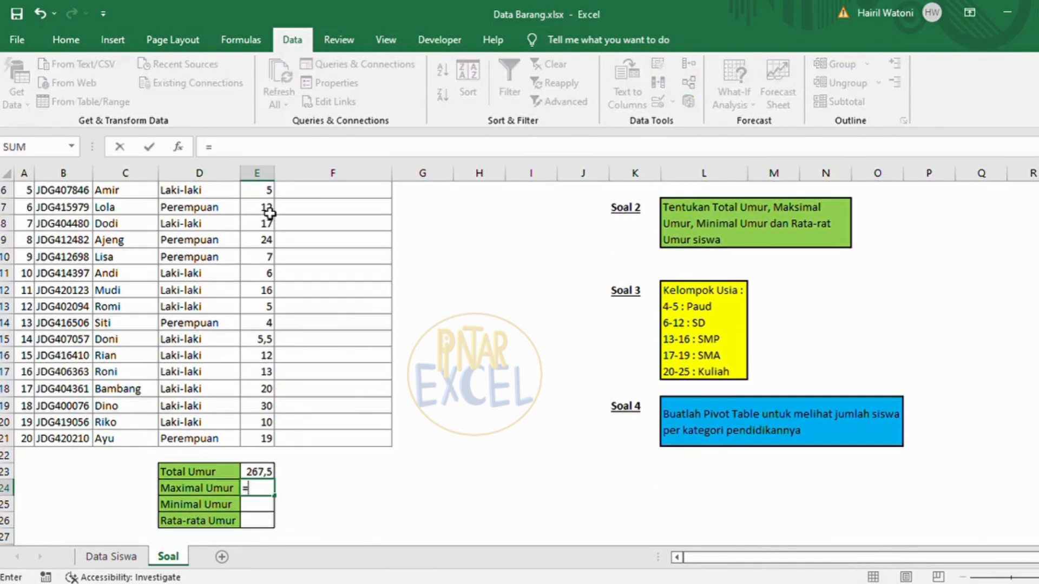
{"action": "type", "text": "max"}
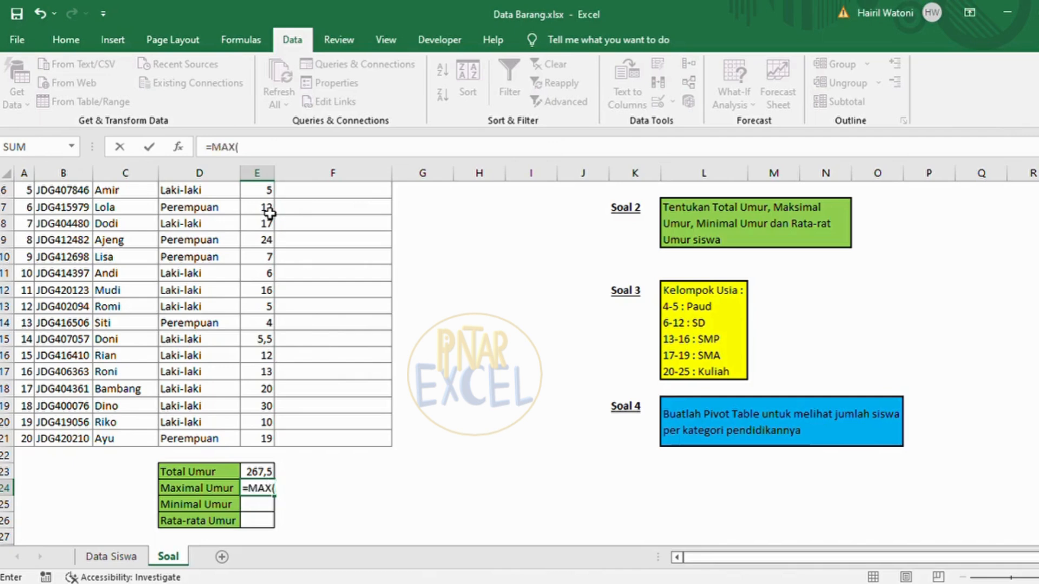
{"action": "scroll", "coordinate": [478, 363], "scroll_direction": "up", "scroll_amount": 2}
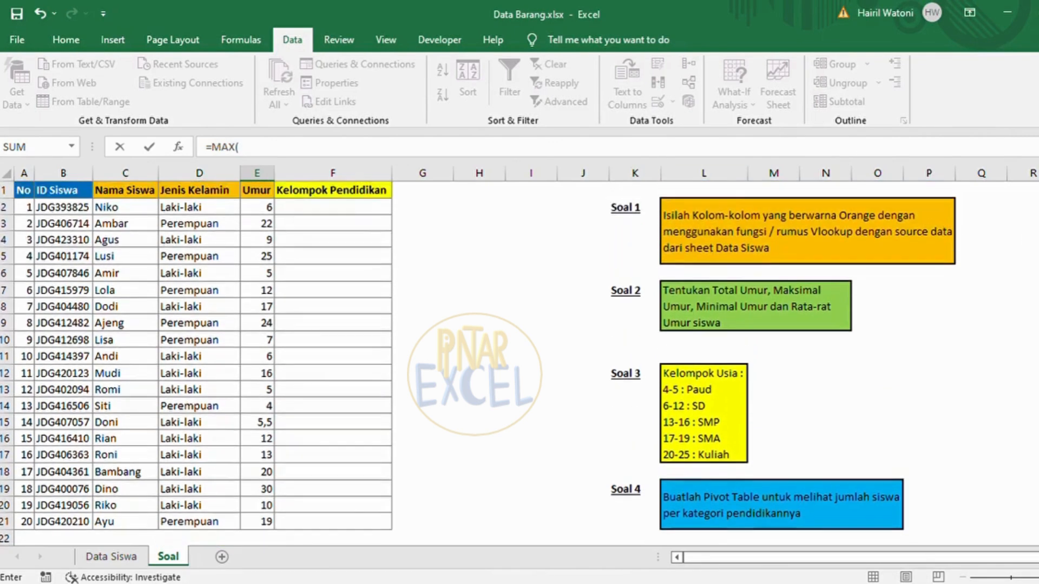
{"action": "left_click", "coordinate": [271, 210]}
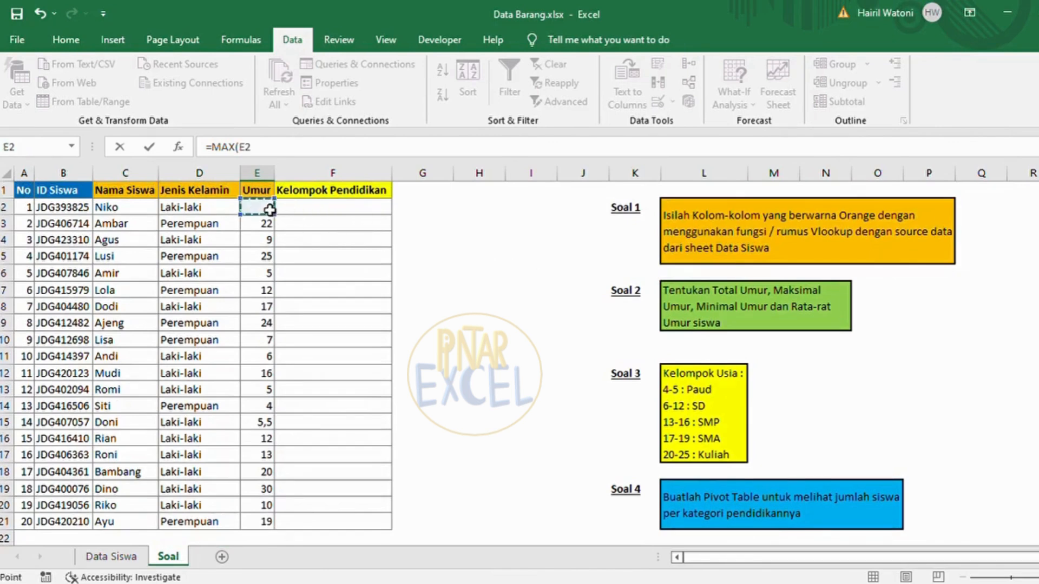
{"action": "key", "text": "ctrl+shift+Down"}
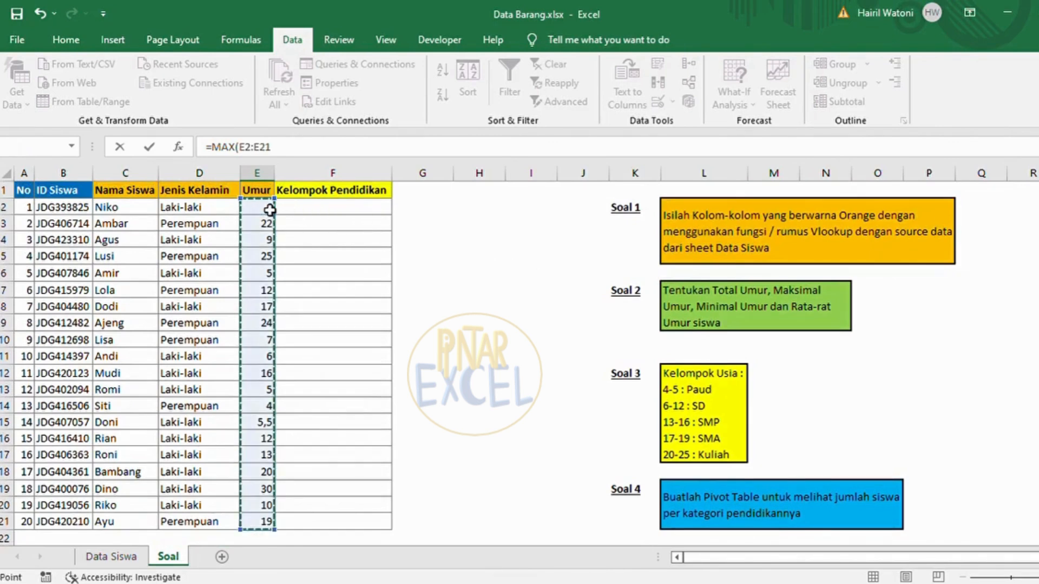
{"action": "type", "text": ")"}
{"action": "key", "text": "Return"}
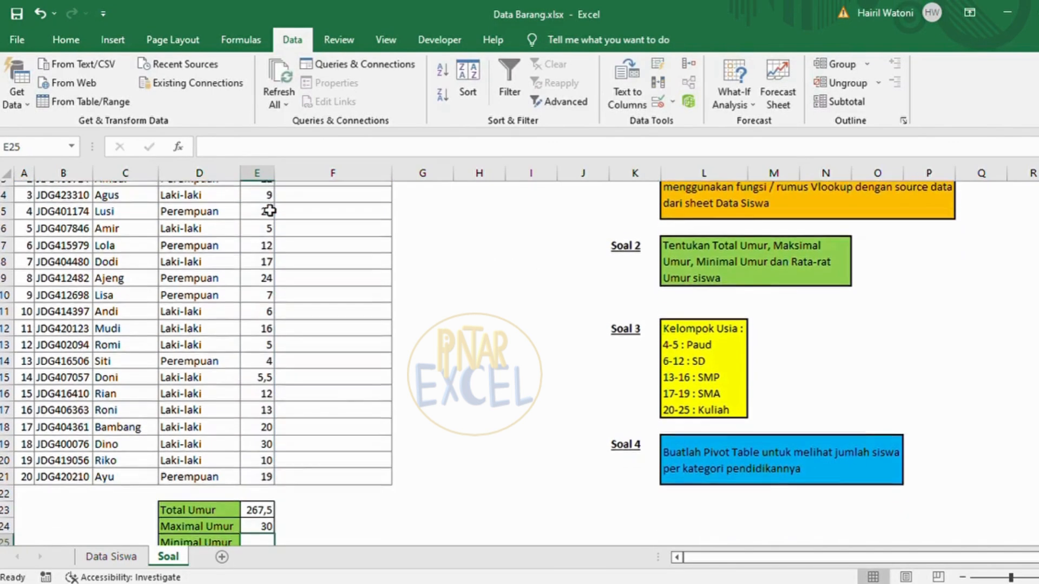
Calculate Minimal Umur in E25 with a MIN formula over E2:E21
{"action": "left_click", "coordinate": [268, 542]}
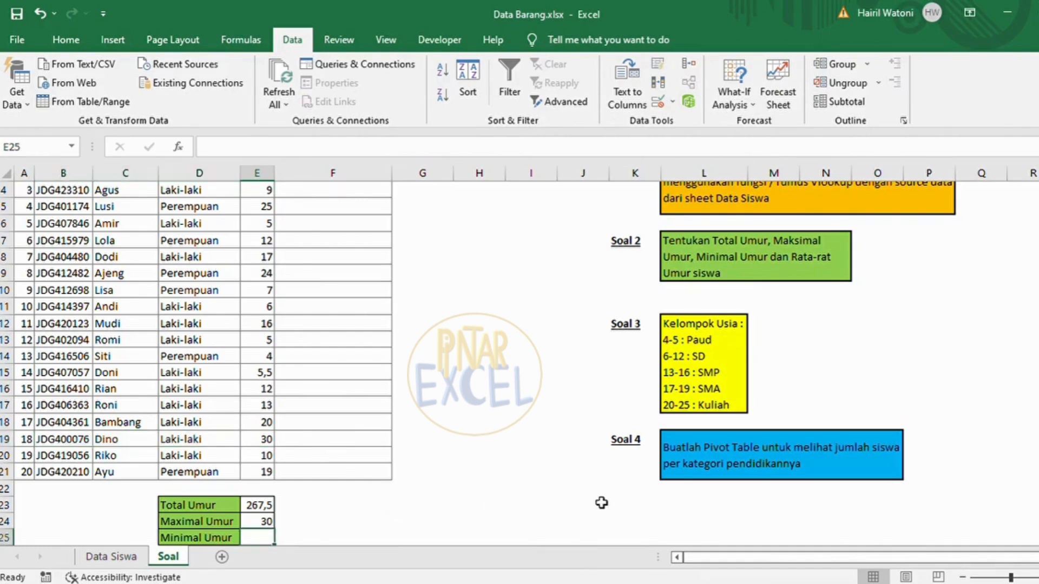
{"action": "type", "text": "="}
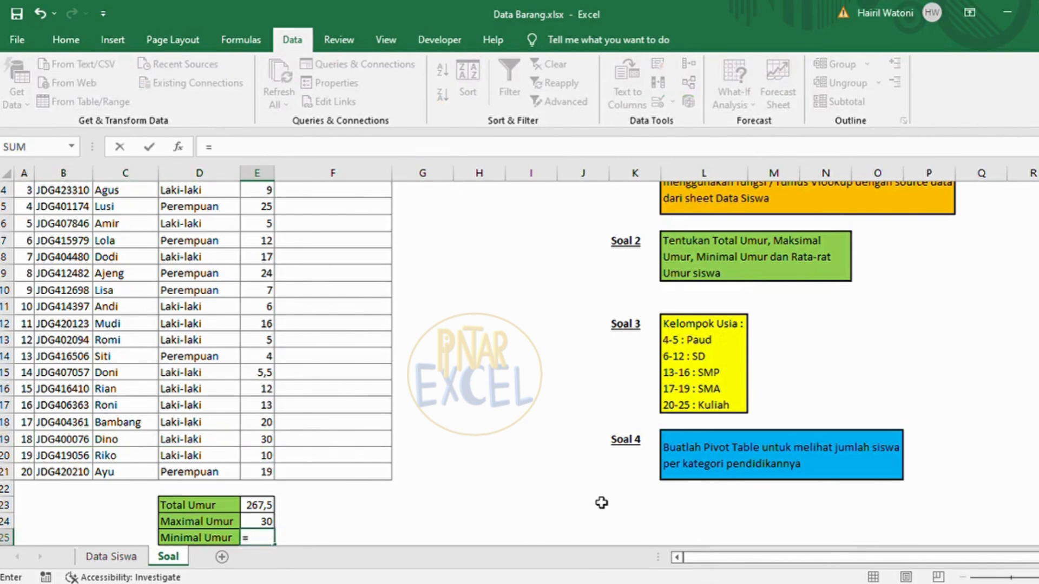
{"action": "type", "text": "min"}
{"action": "key", "text": "Tab"}
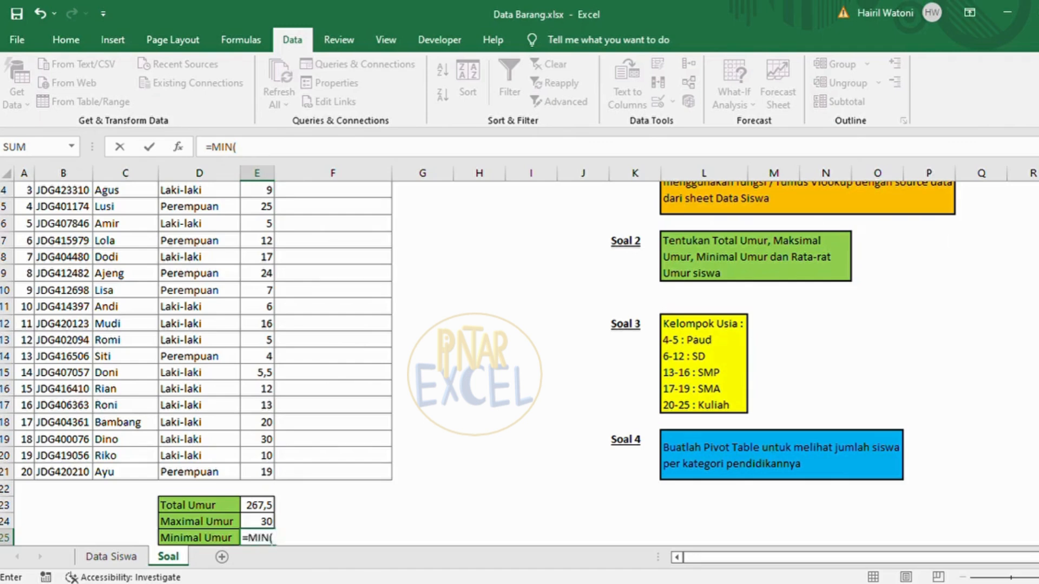
{"action": "scroll", "coordinate": [898, 209], "scroll_direction": "up", "scroll_amount": 1}
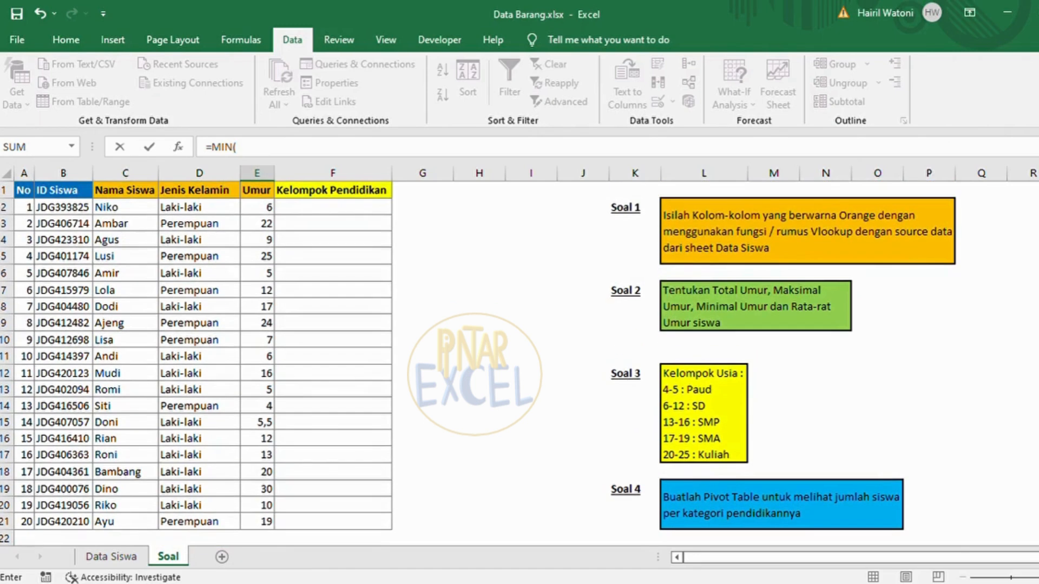
{"action": "left_click", "coordinate": [268, 211]}
{"action": "key", "text": "ctrl+shift+Down"}
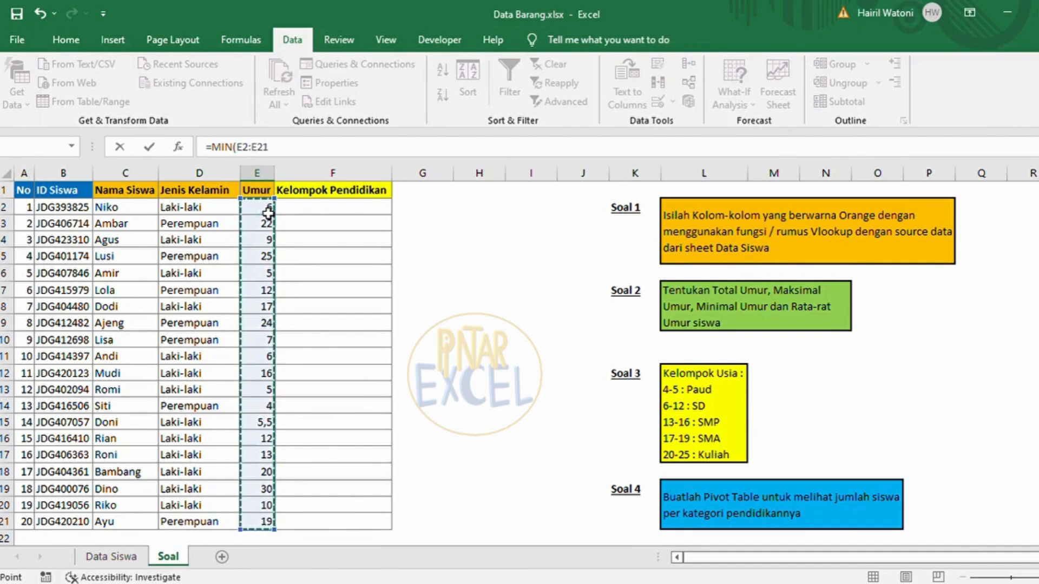
{"action": "type", "text": ")"}
{"action": "key", "text": "Return"}
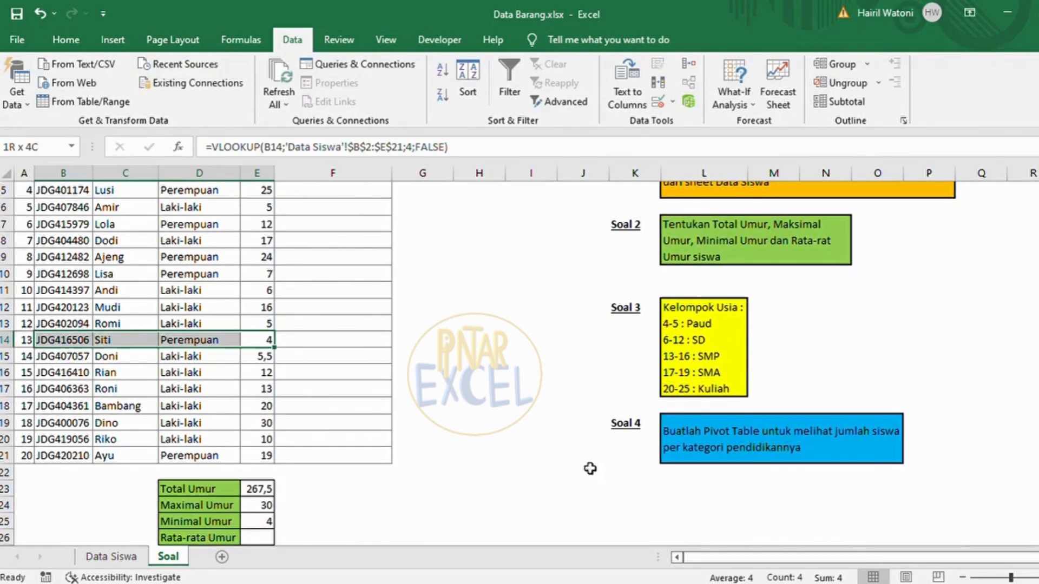
Calculate Rata-rata Umur in E26 with an AVERAGE formula over the ages in E2:E21
{"action": "left_click", "coordinate": [261, 539]}
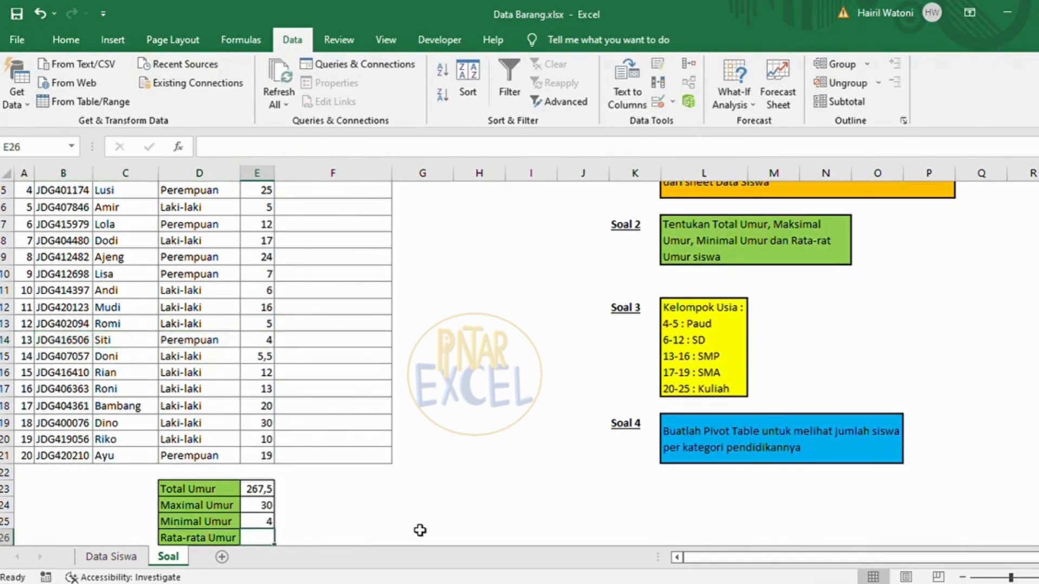
{"action": "key", "text": "Down"}
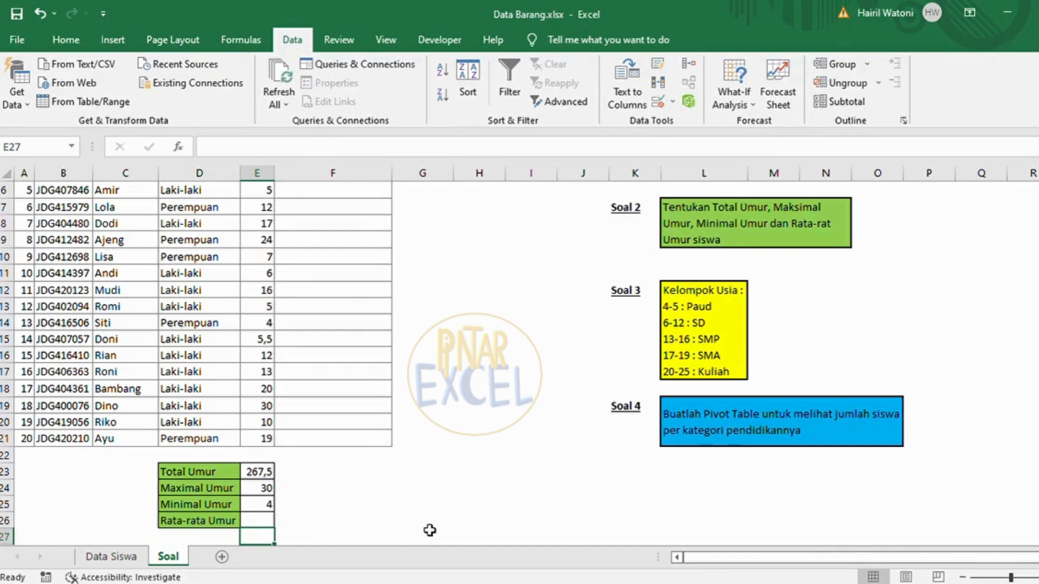
{"action": "key", "text": "Up"}
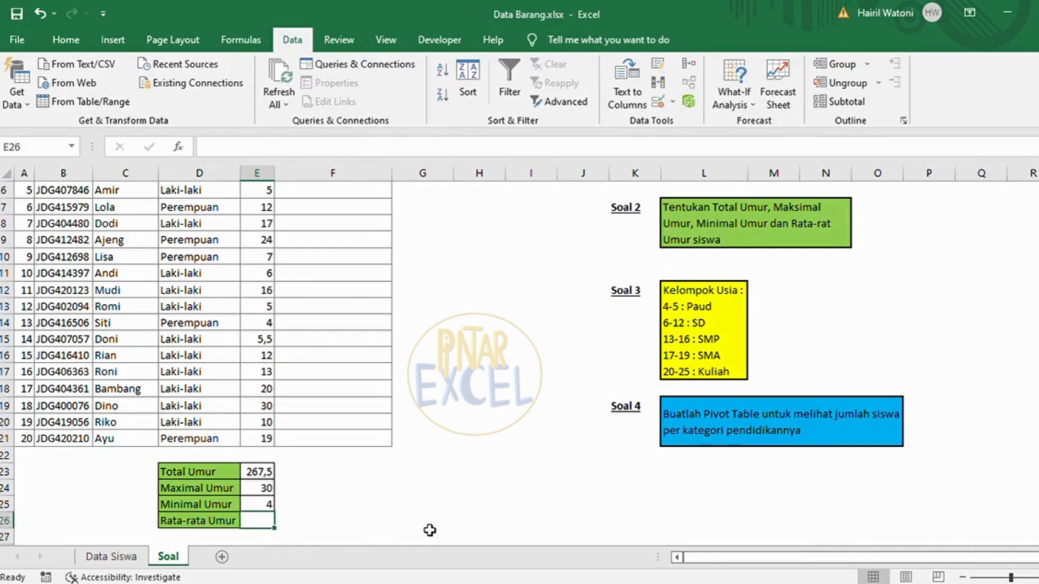
{"action": "type", "text": "=av"}
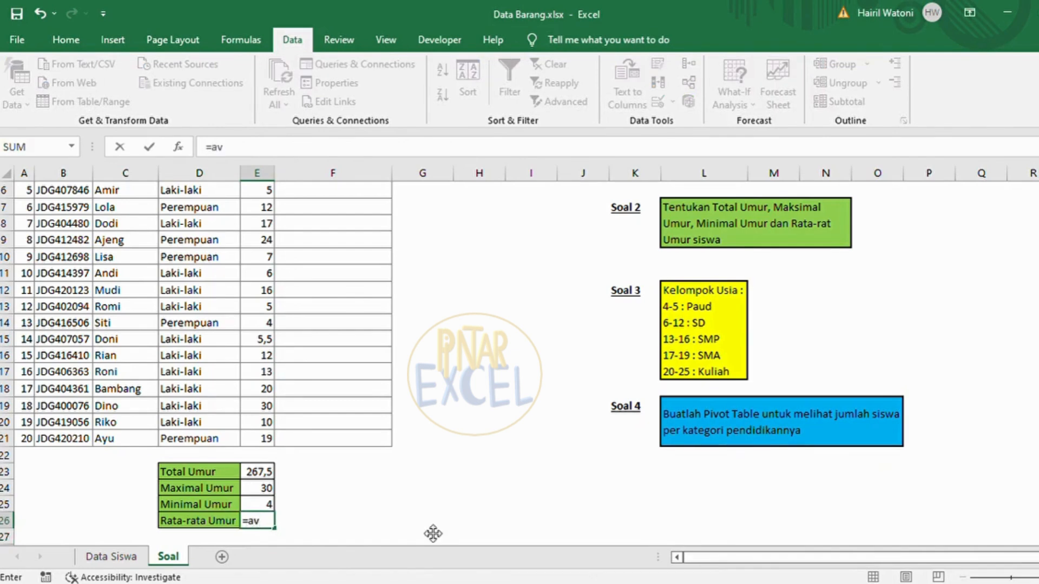
{"action": "type", "text": "erage"}
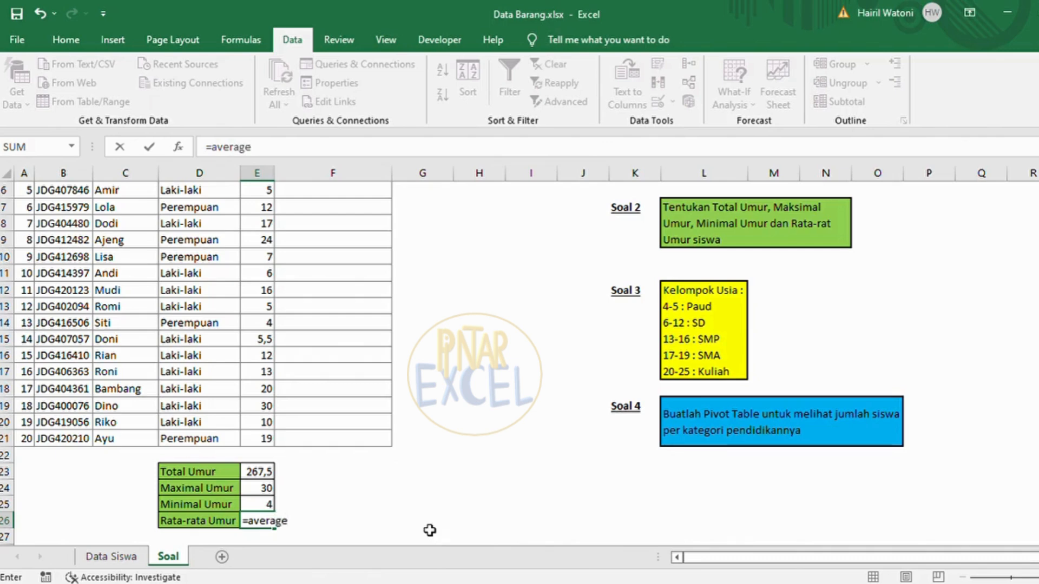
{"action": "key", "text": "Tab"}
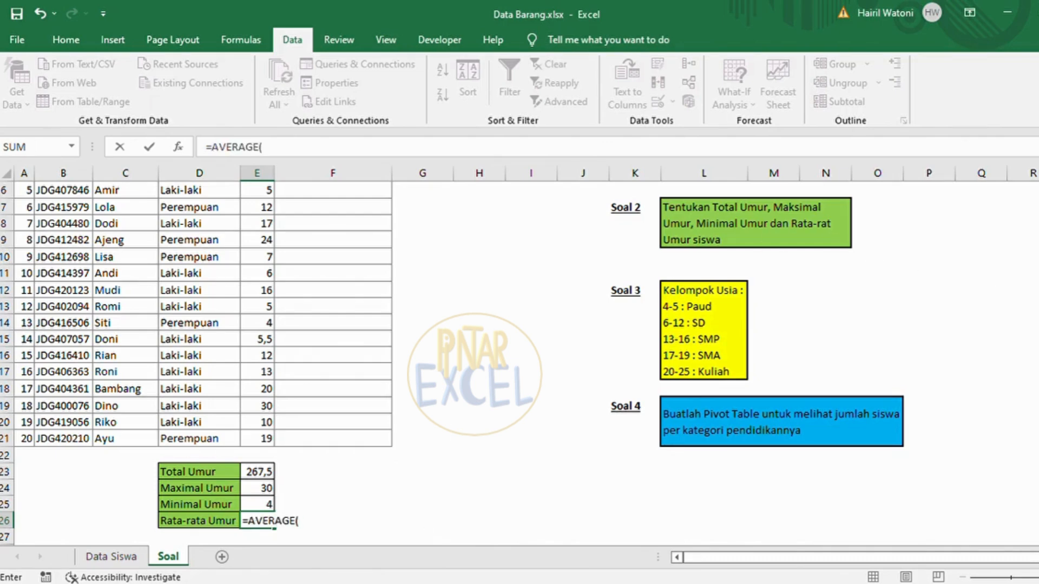
{"action": "scroll", "coordinate": [433, 238], "scroll_direction": "up", "scroll_amount": 2}
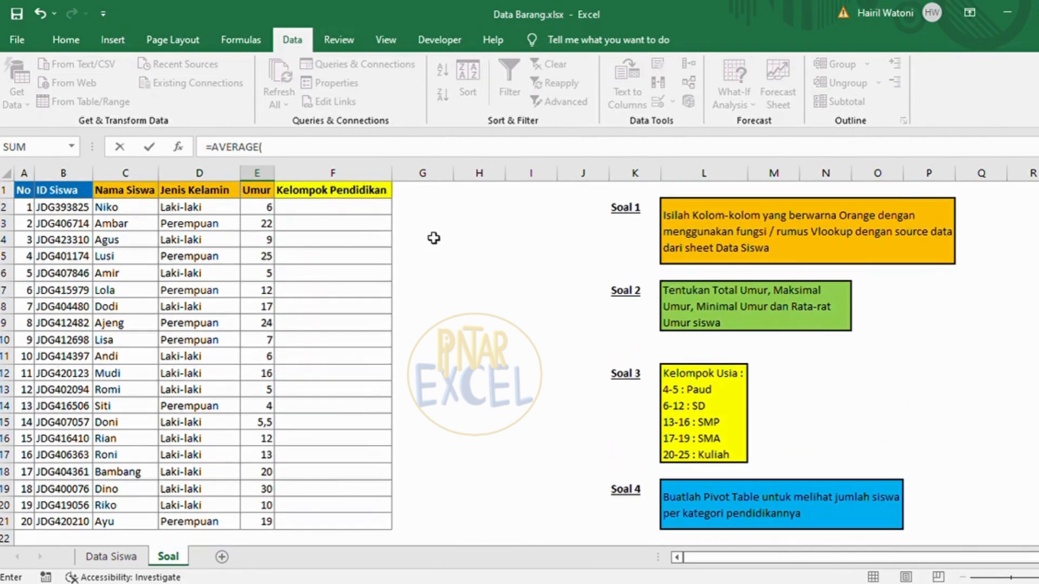
{"action": "left_click", "coordinate": [273, 209]}
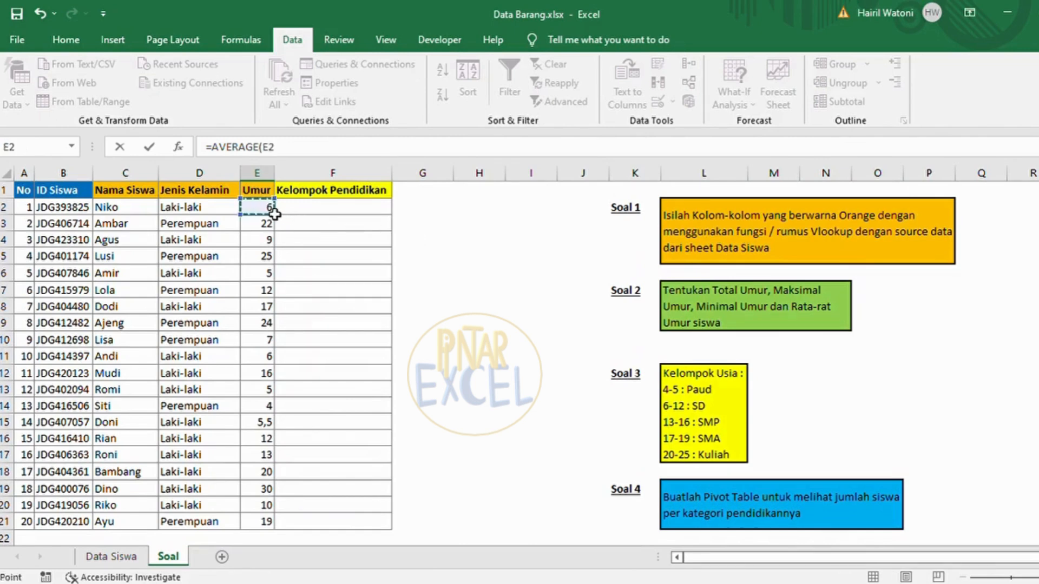
{"action": "key", "text": "ctrl+shift+Down"}
{"action": "type", "text": ")"}
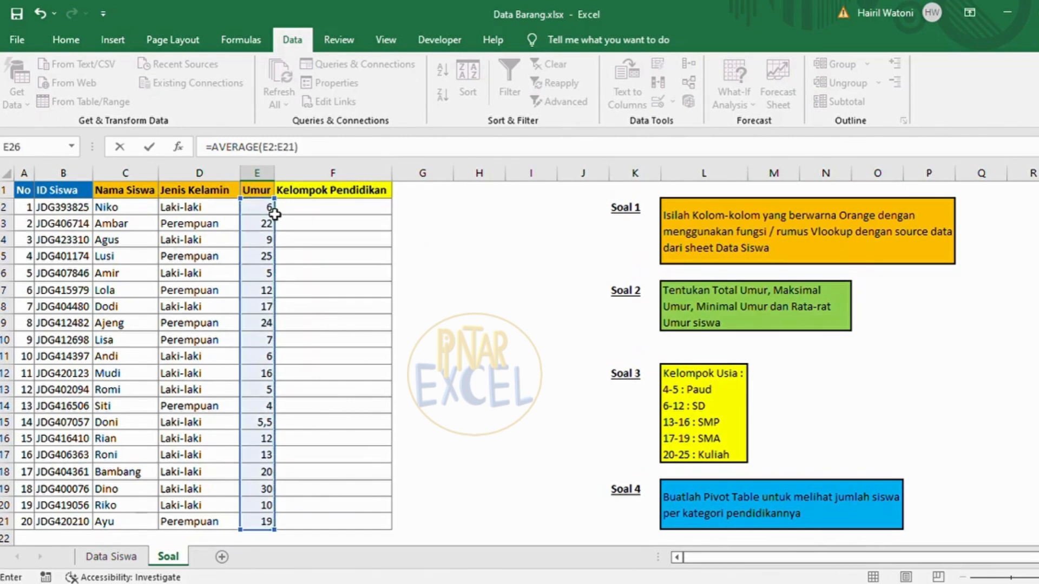
{"action": "key", "text": "Return"}
{"action": "key", "text": "Up"}
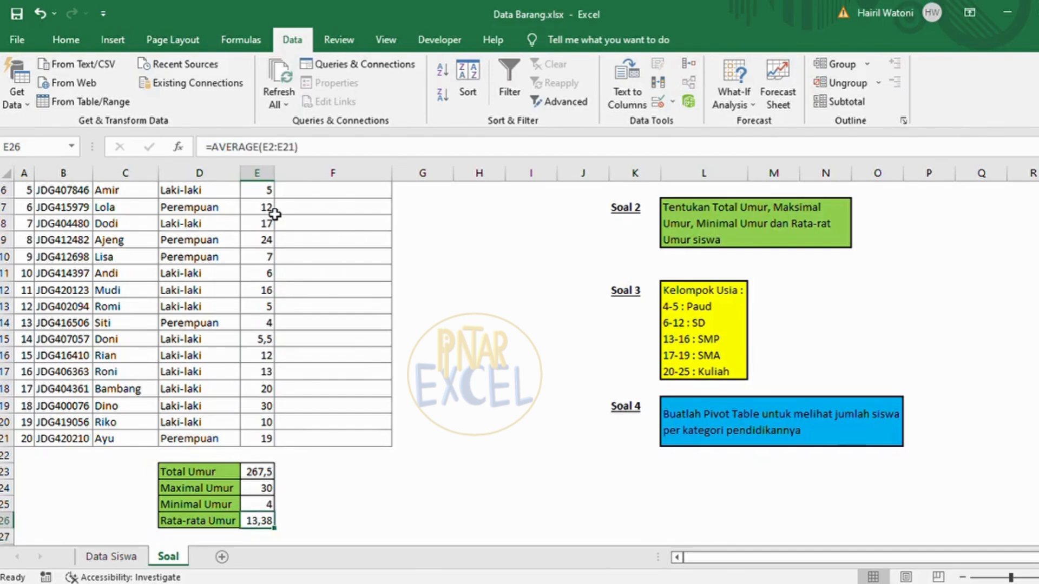
{"action": "key", "text": "Up"}
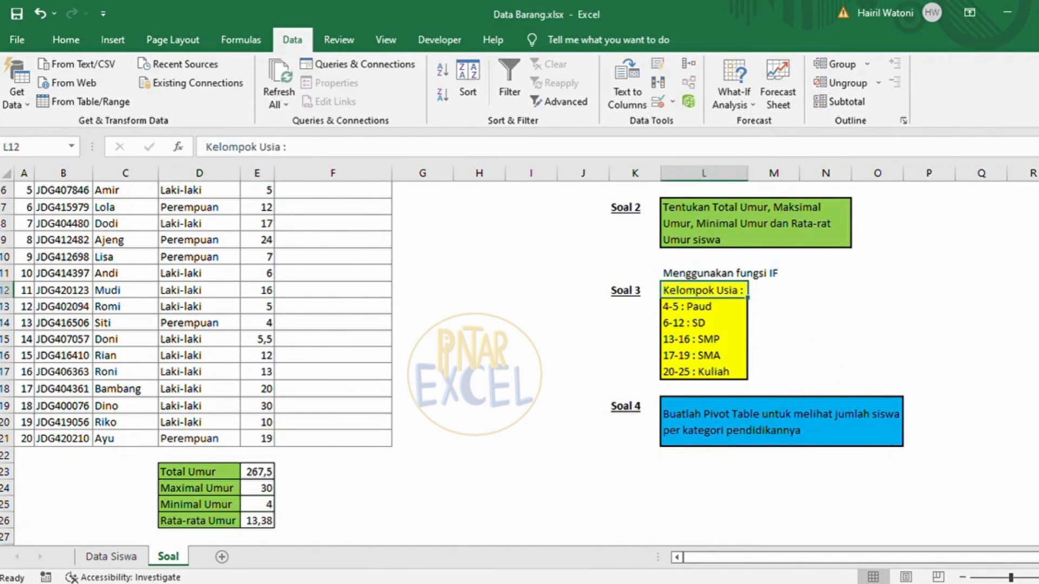
Examine the Soal 3 age groups in L12:L17 that define the Kelompok Pendidikan categories
{"action": "double_click", "coordinate": [1034, 290]}
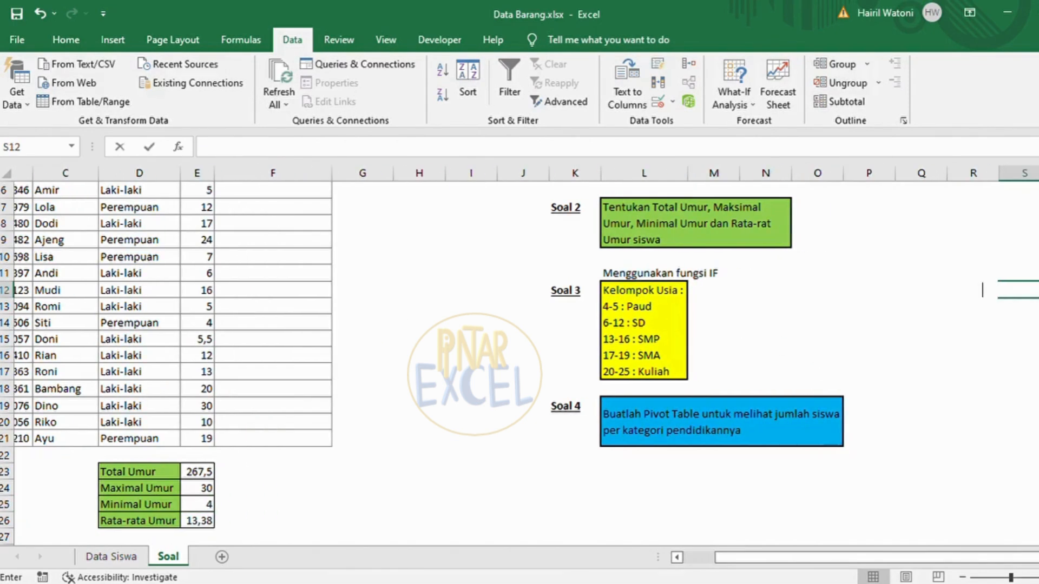
{"action": "scroll", "coordinate": [1034, 290], "scroll_direction": "up", "scroll_amount": 2}
{"action": "scroll", "coordinate": [1034, 290], "scroll_direction": "up", "scroll_amount": 1}
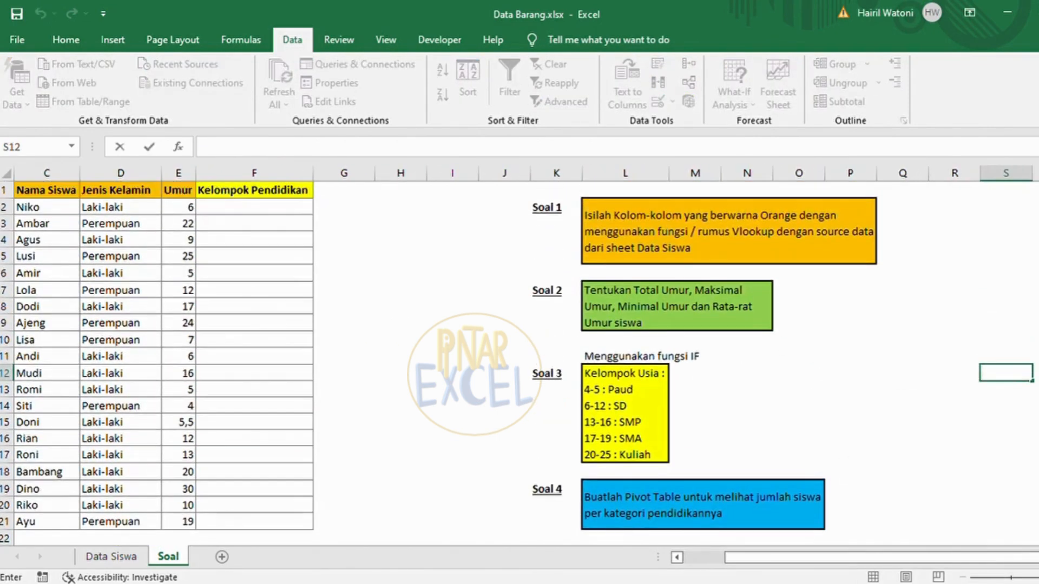
{"action": "left_click_drag", "start_coordinate": [810, 557], "coordinate": [762, 557]}
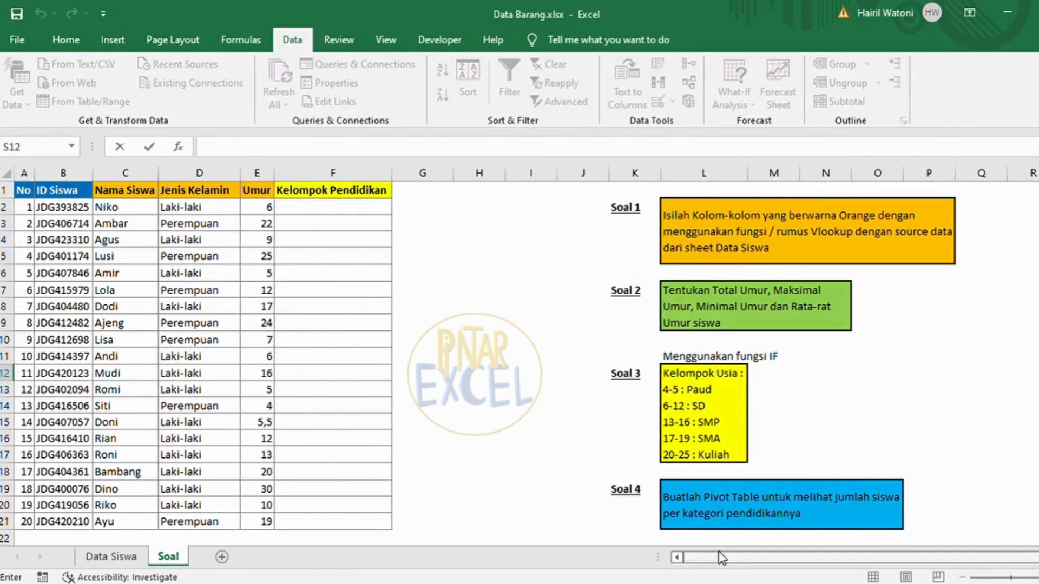
{"action": "left_click", "coordinate": [371, 212]}
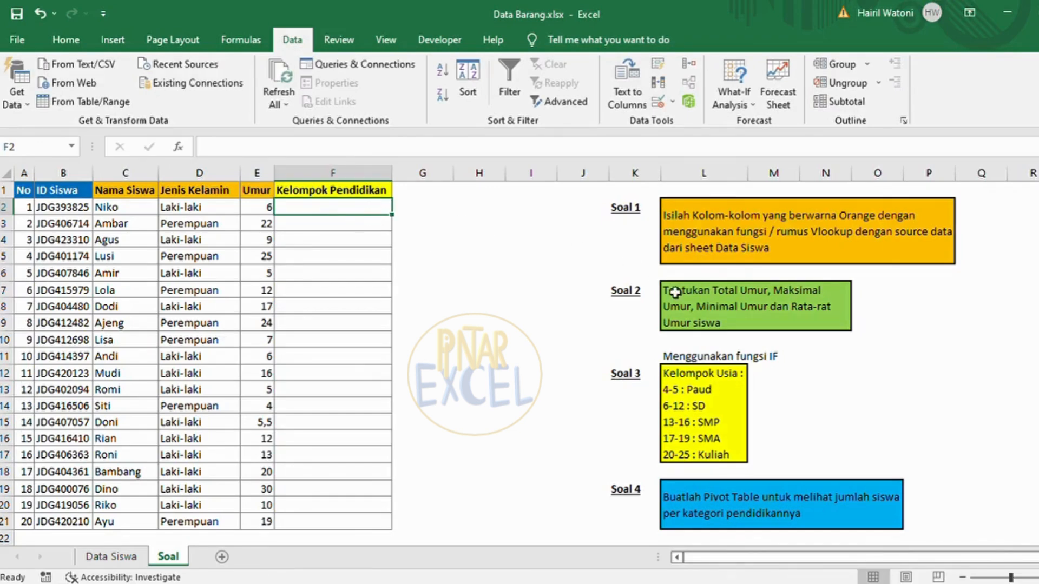
{"action": "left_click", "coordinate": [713, 378]}
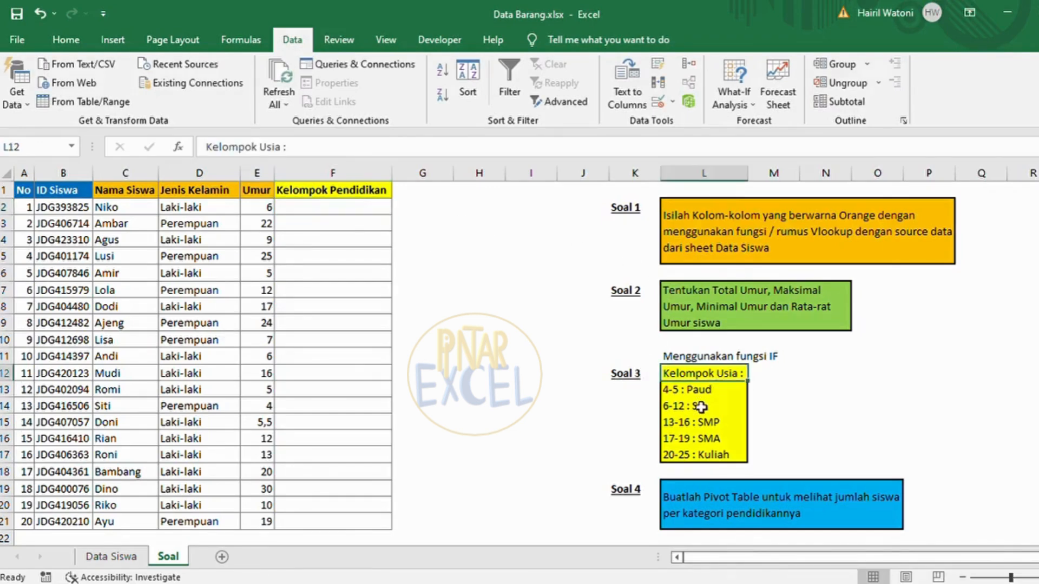
{"action": "left_click", "coordinate": [701, 407]}
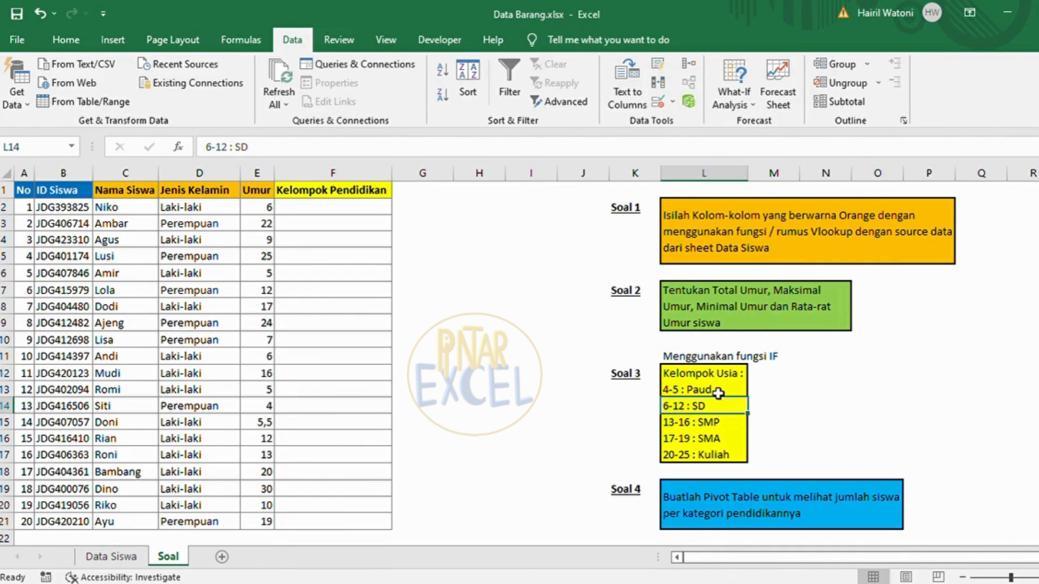
{"action": "left_click", "coordinate": [722, 391]}
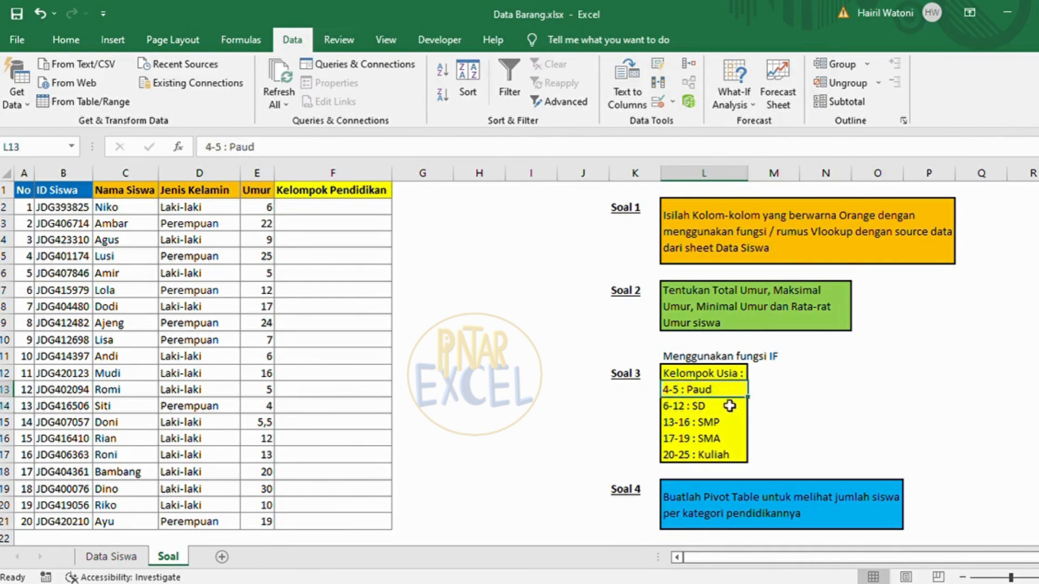
{"action": "left_click", "coordinate": [714, 413]}
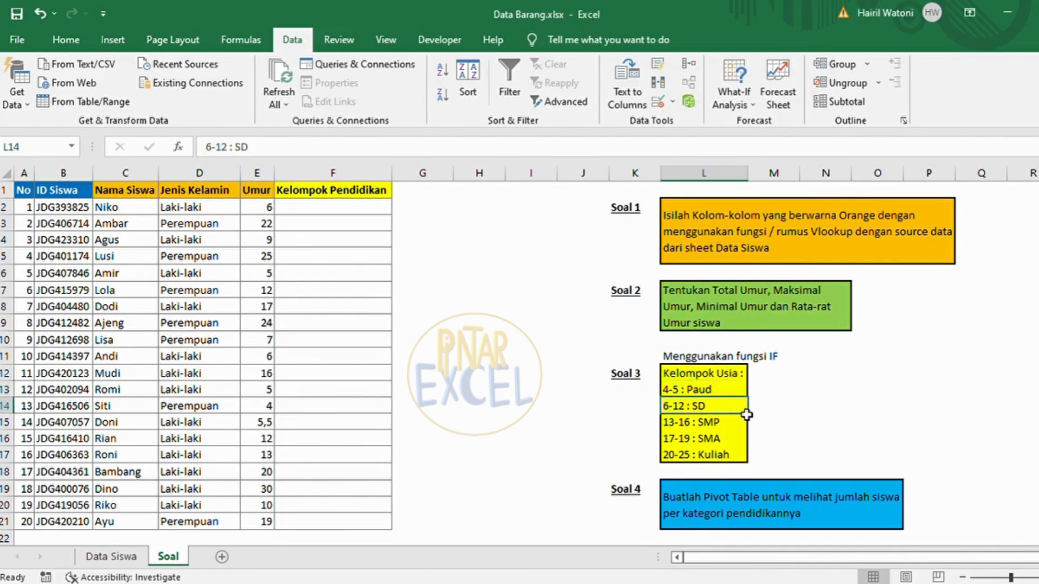
{"action": "left_click_drag", "start_coordinate": [742, 413], "coordinate": [727, 427]}
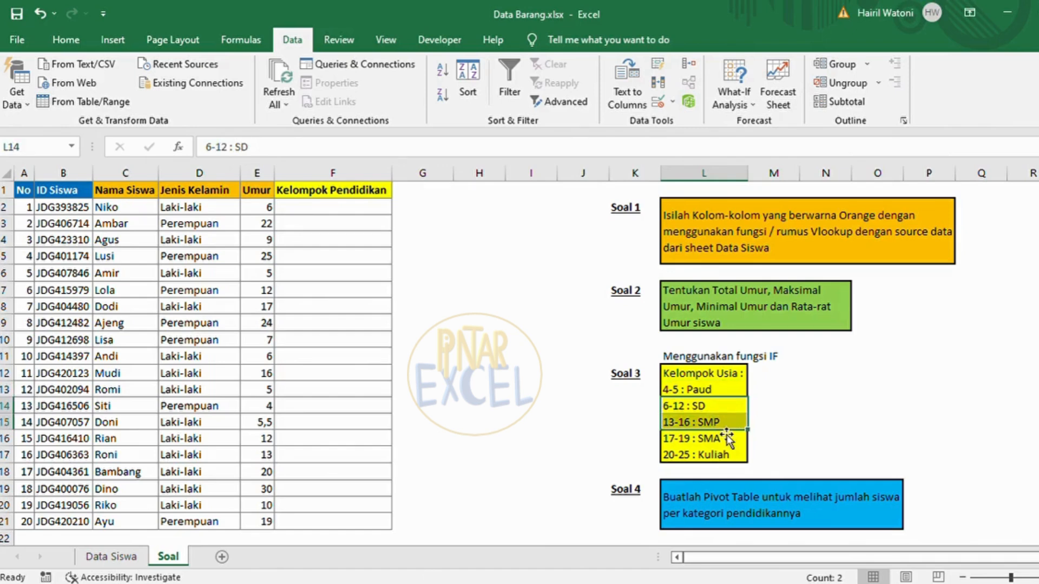
{"action": "left_click", "coordinate": [725, 432]}
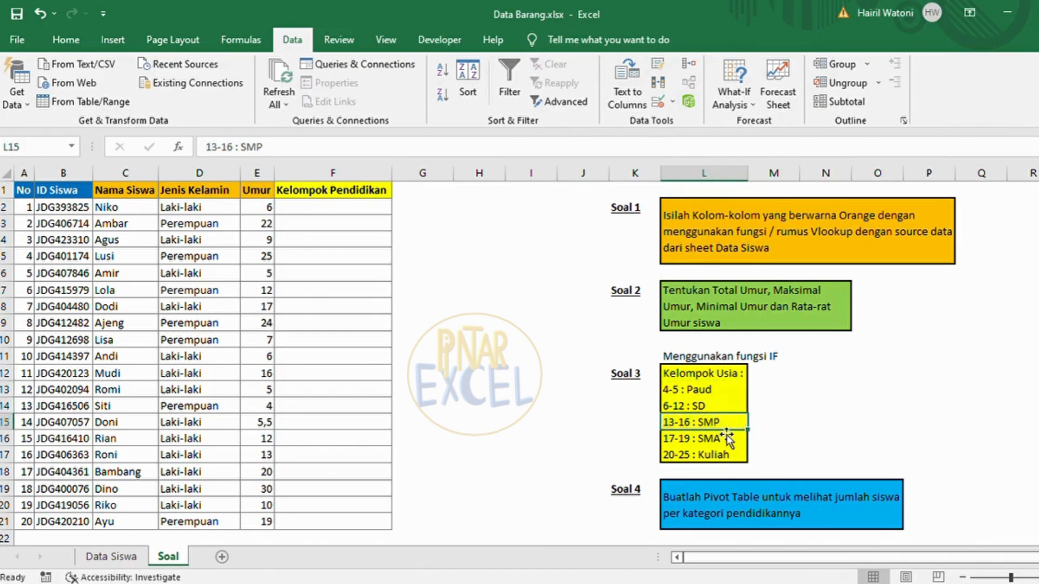
{"action": "left_click", "coordinate": [777, 440]}
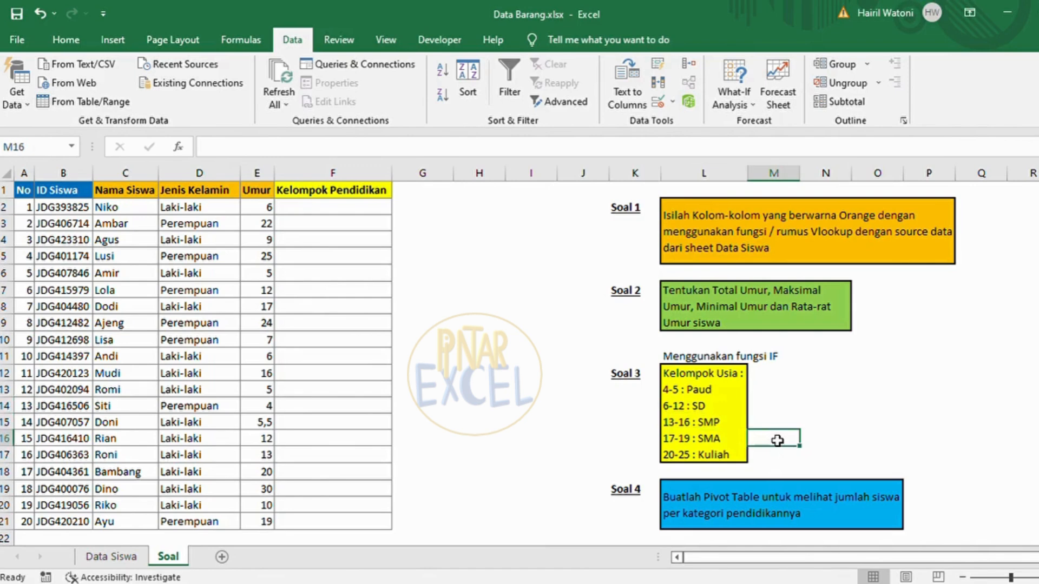
{"action": "key", "text": "Left"}
{"action": "key", "text": "Up"}
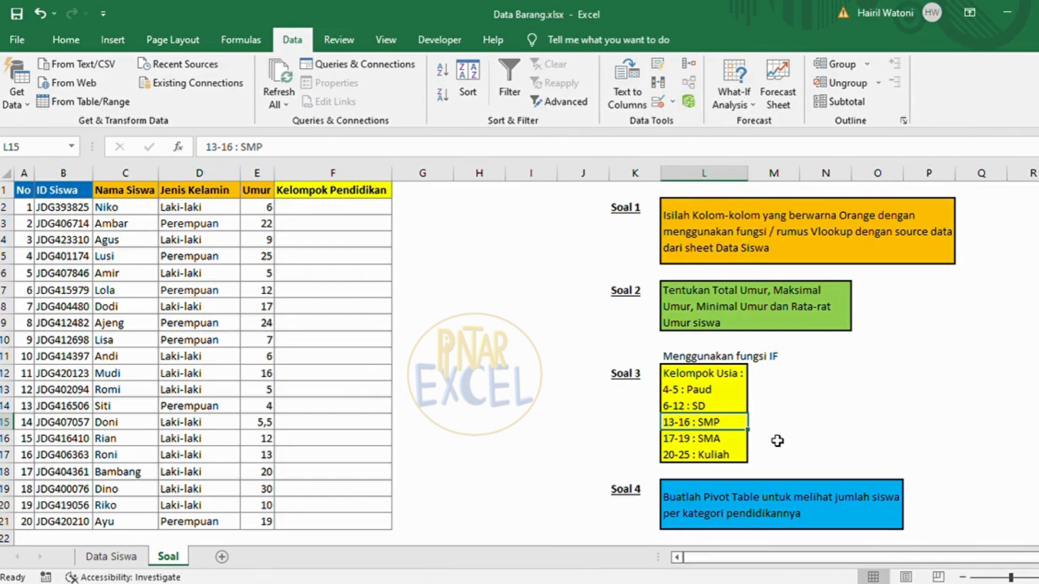
{"action": "key", "text": "Down"}
{"action": "key", "text": "Down"}
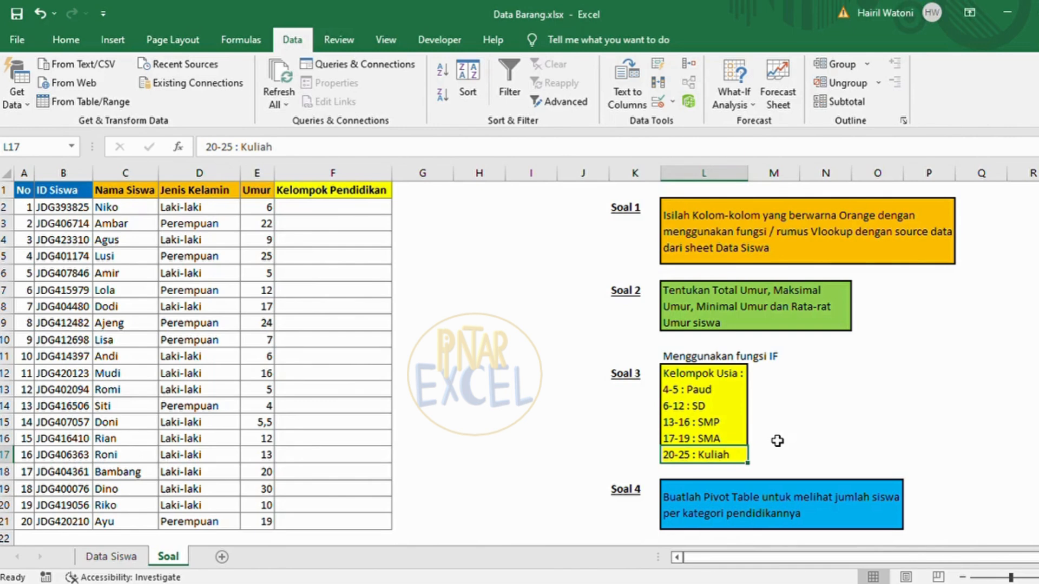
Start an IF formula in F2 that returns "Kuliah" when the age in E2 is greater than 19
{"action": "left_click", "coordinate": [369, 210]}
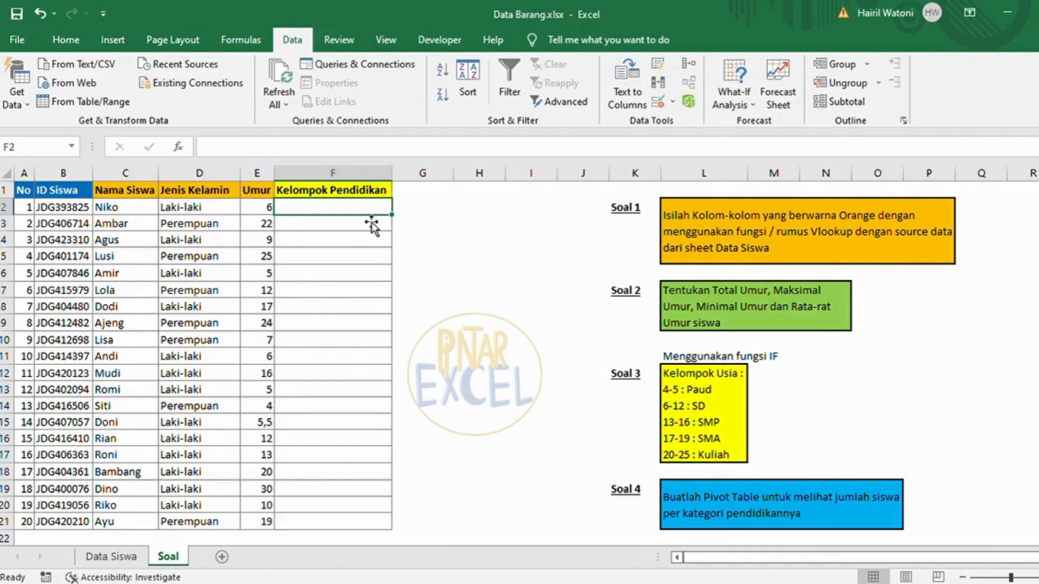
{"action": "type", "text": "=if"}
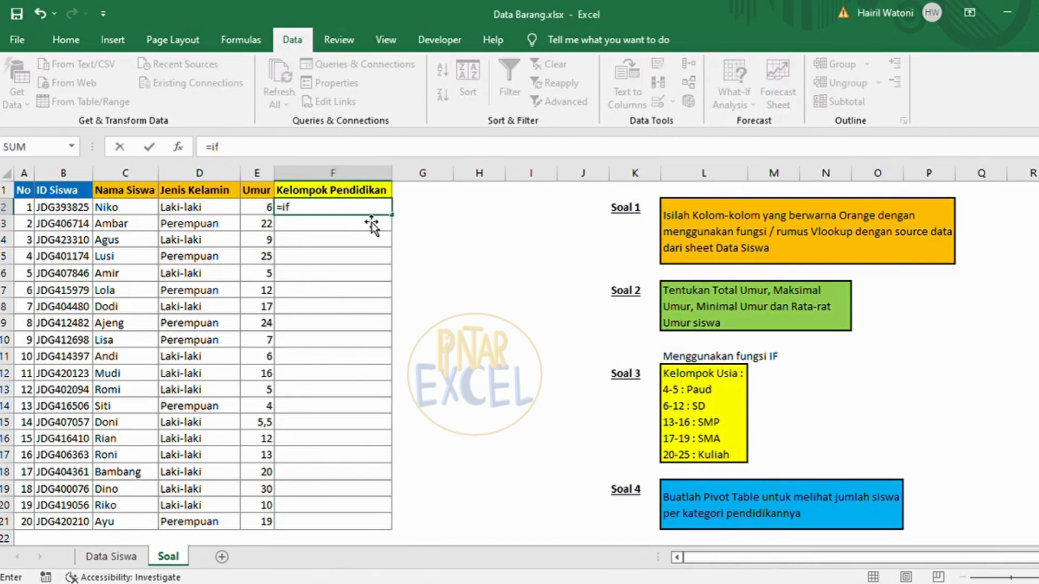
{"action": "key", "text": "Tab"}
{"action": "left_click", "coordinate": [258, 211]}
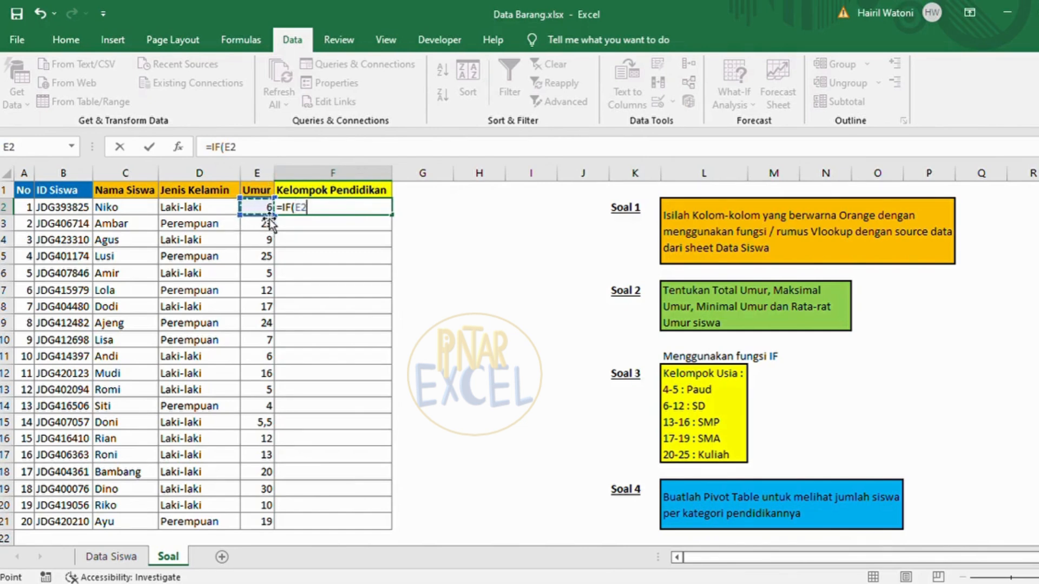
{"action": "type", "text": ">19;\"Kuliah"}
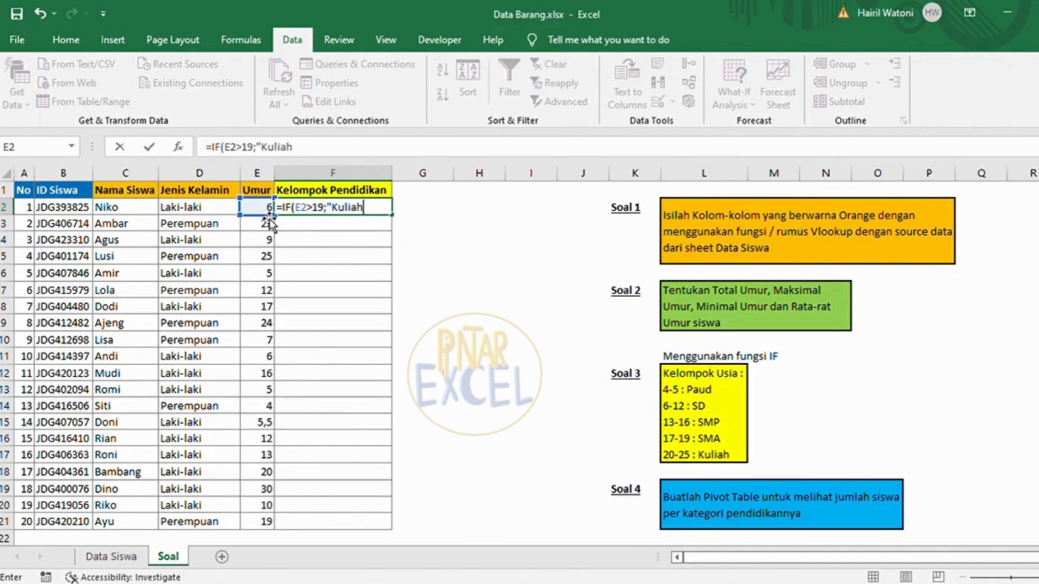
{"action": "type", "text": "\""}
{"action": "left_click", "coordinate": [367, 159]}
{"action": "type", "text": ";"}
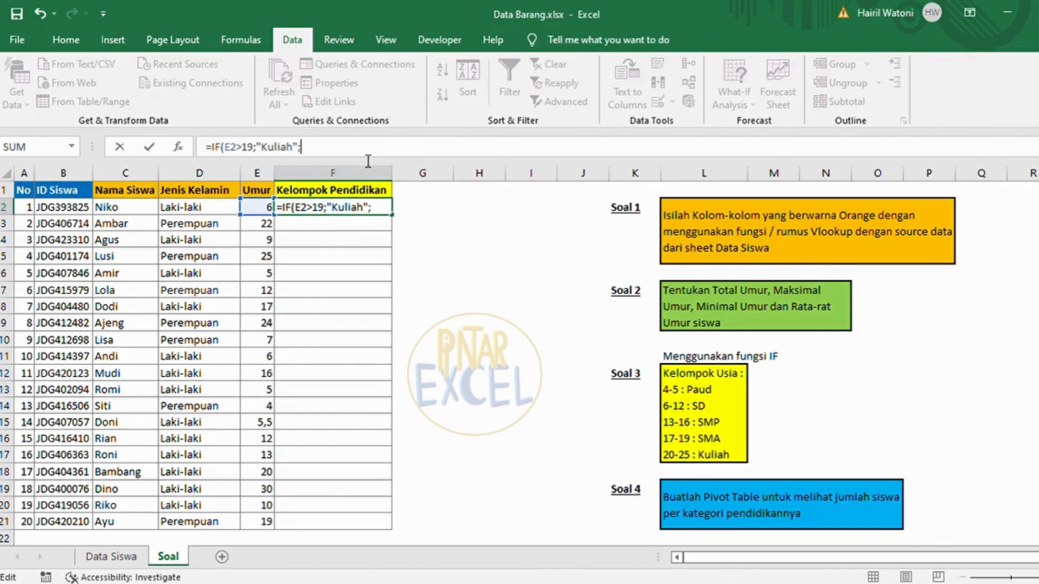
Nest a second IF in the F2 formula that returns "SMA" when E2 is greater than 16
{"action": "type", "text": "IF(E2"}
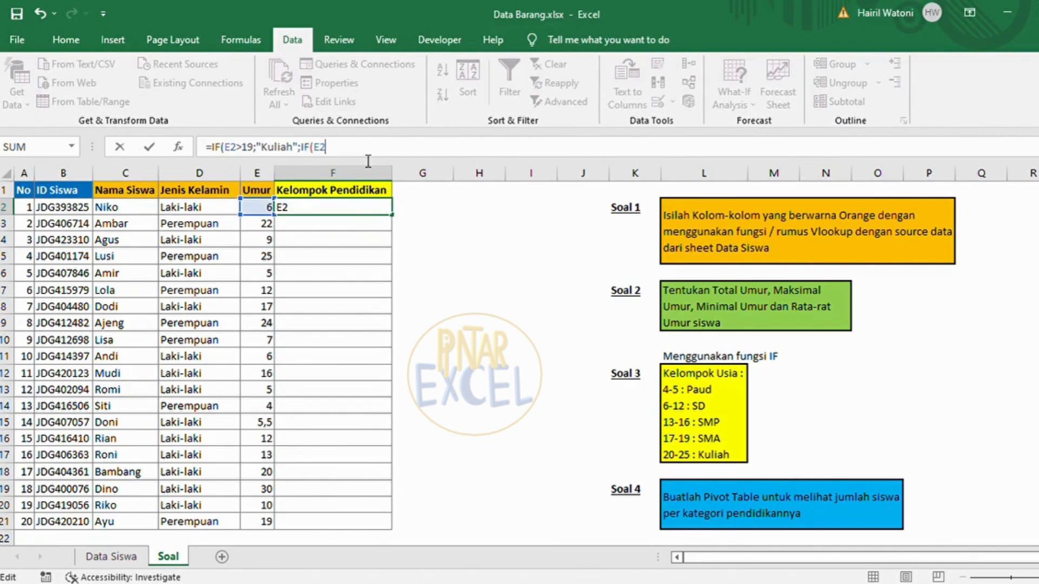
{"action": "type", "text": ">"}
{"action": "type", "text": "16;\"SMA\";"}
Nest a third IF in the F2 formula that returns "SMP" when E2 is greater than 12
{"action": "type", "text": "IF("}
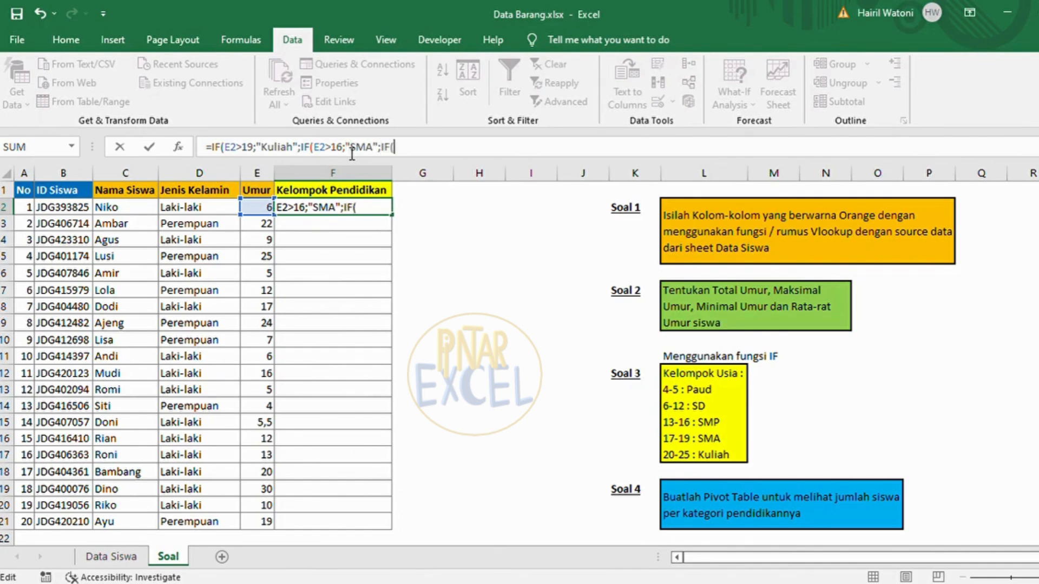
{"action": "type", "text": "E2"}
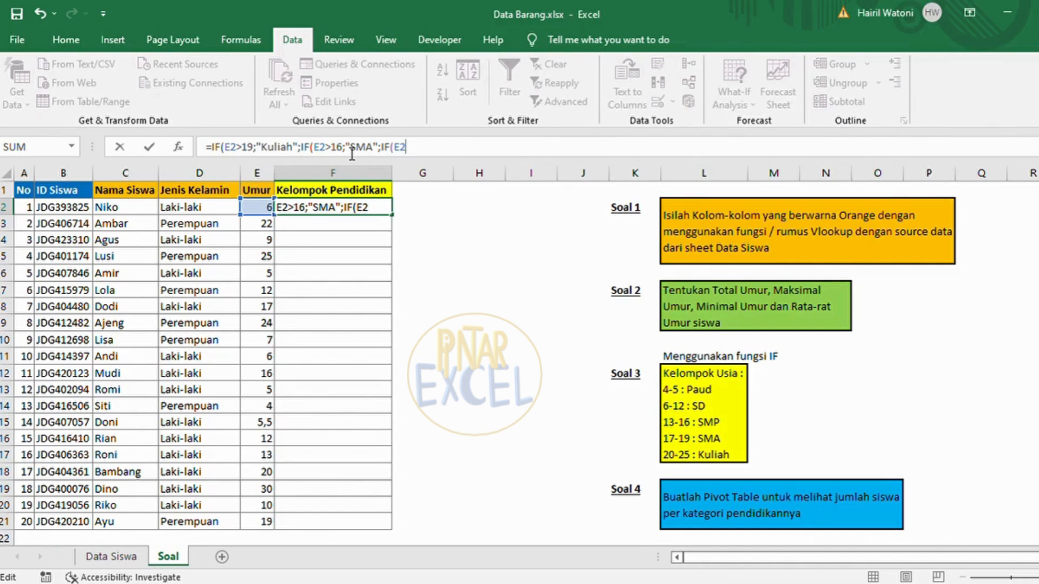
{"action": "type", "text": ">12"}
{"action": "type", "text": ";\""}
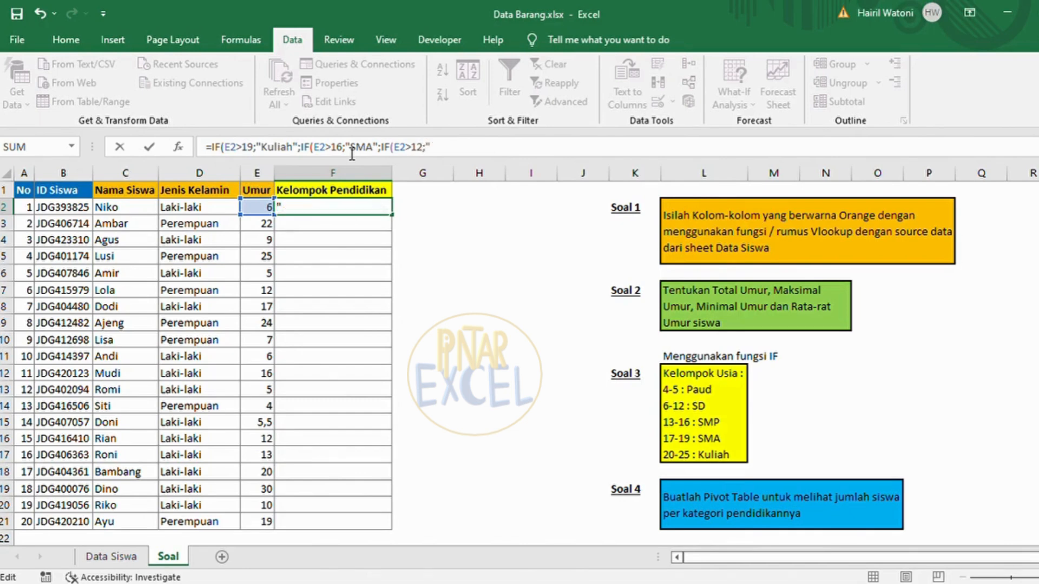
{"action": "type", "text": "SMP\";IF("}
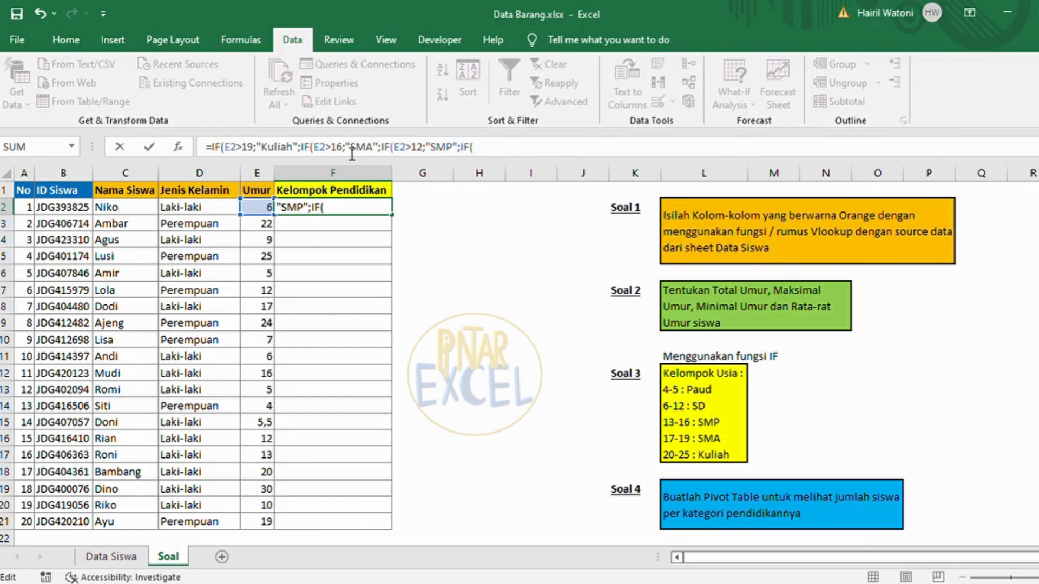
Add the IF condition to the F2 formula that returns "SD" when E2 is greater than 5
{"action": "type", "text": "E2"}
{"action": "type", "text": ">5"}
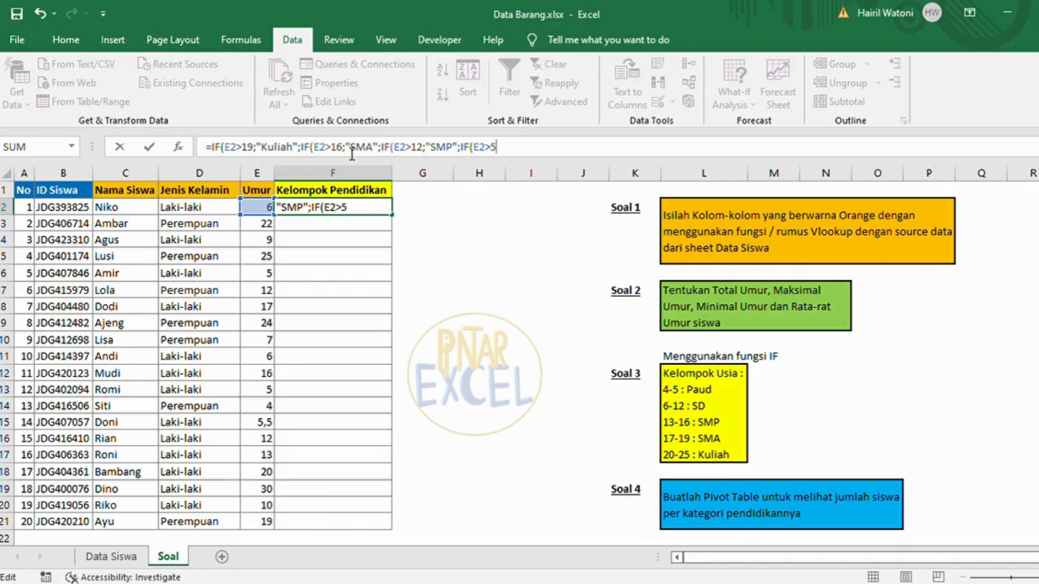
{"action": "type", "text": ";\""}
{"action": "type", "text": "SD"}
{"action": "type", "text": "\""}
{"action": "type", "text": ";"}
Complete the F2 formula with a last nested IF that returns "Paud" when E2 is less than 6
{"action": "type", "text": "if"}
{"action": "key", "text": "Tab"}
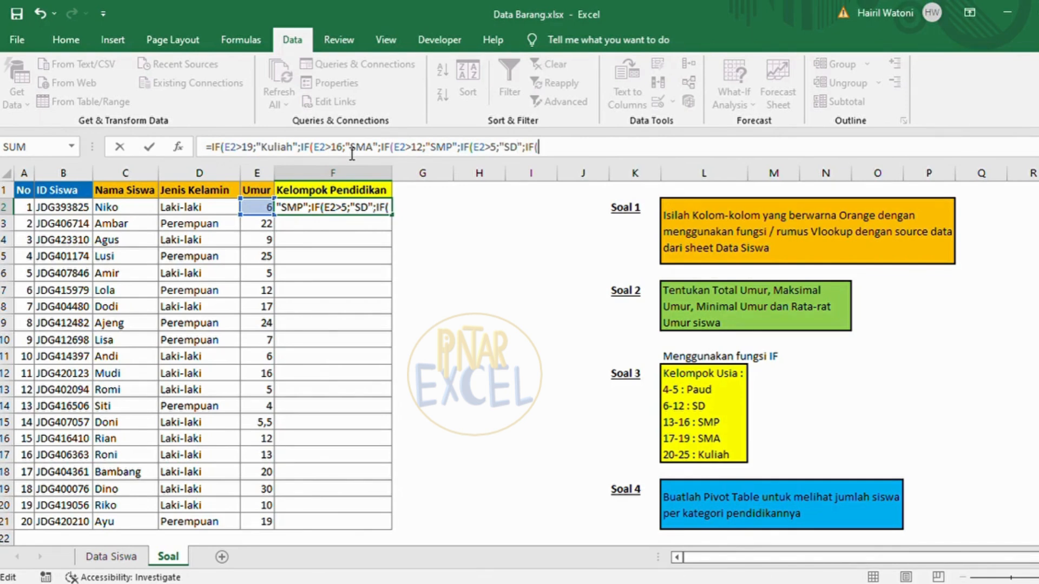
{"action": "type", "text": "E2"}
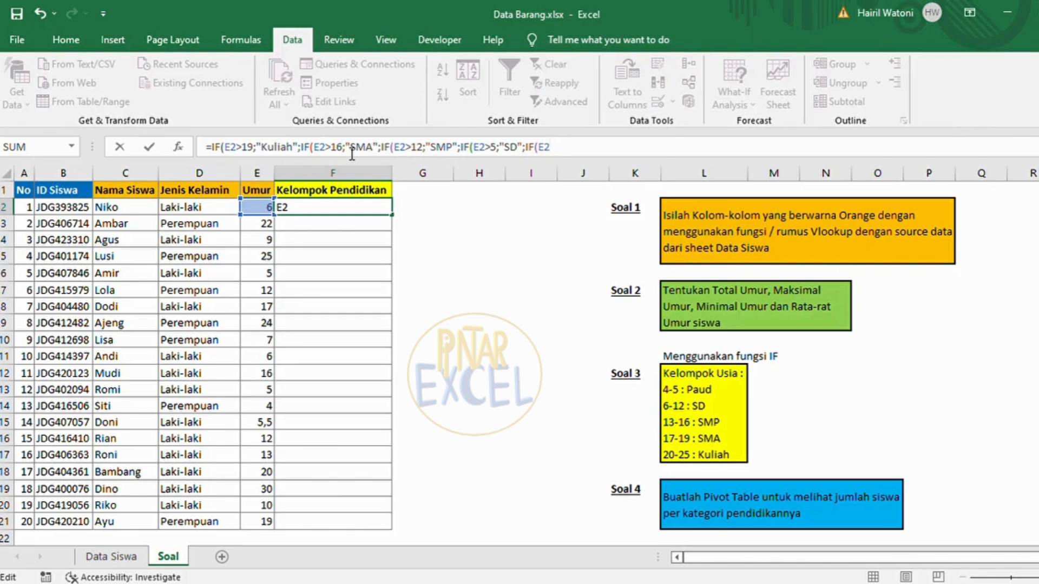
{"action": "type", "text": "<6;\"Paud"}
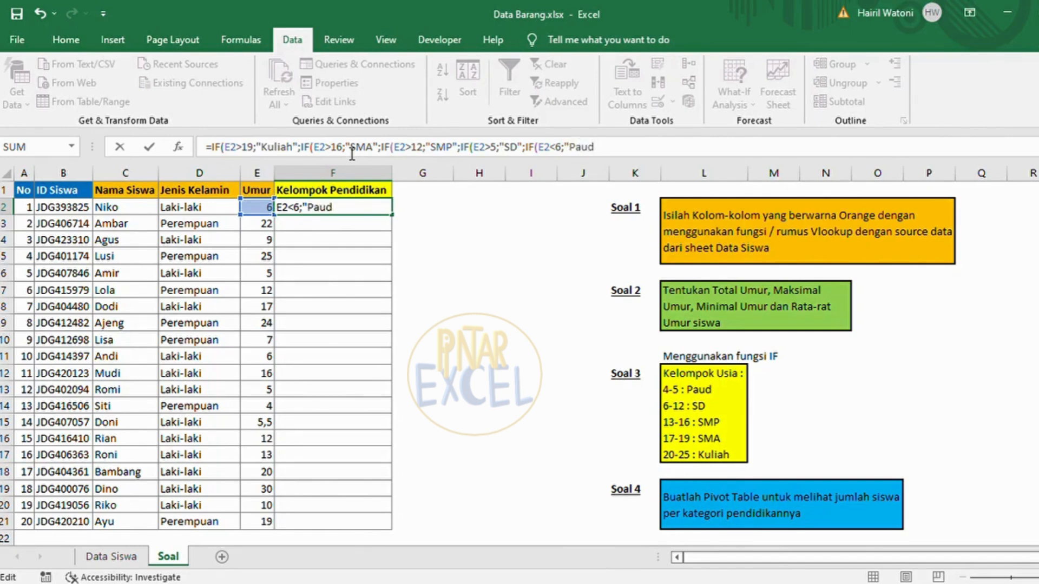
{"action": "type", "text": "\""}
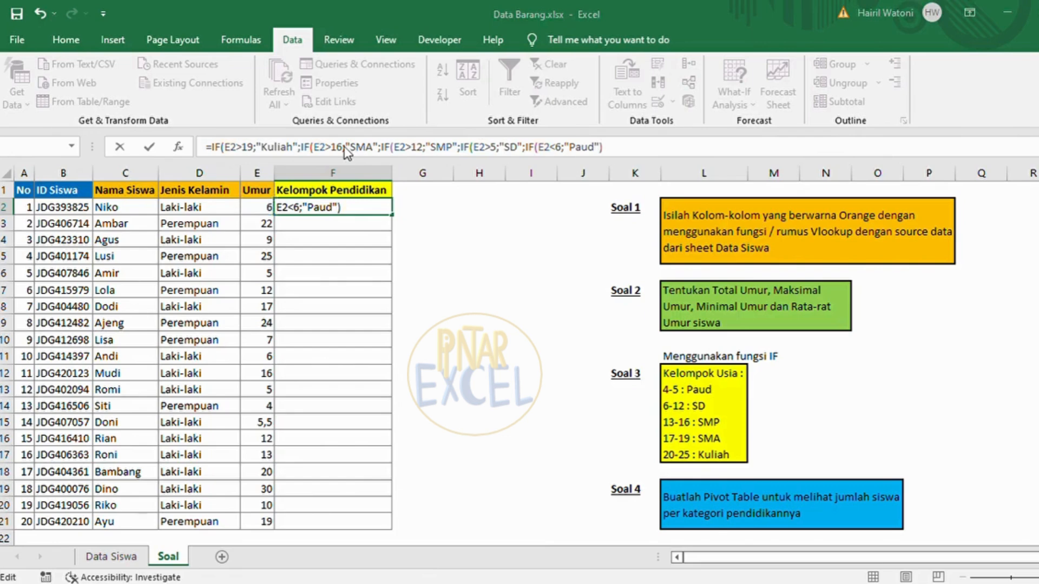
{"action": "key", "text": "Return"}
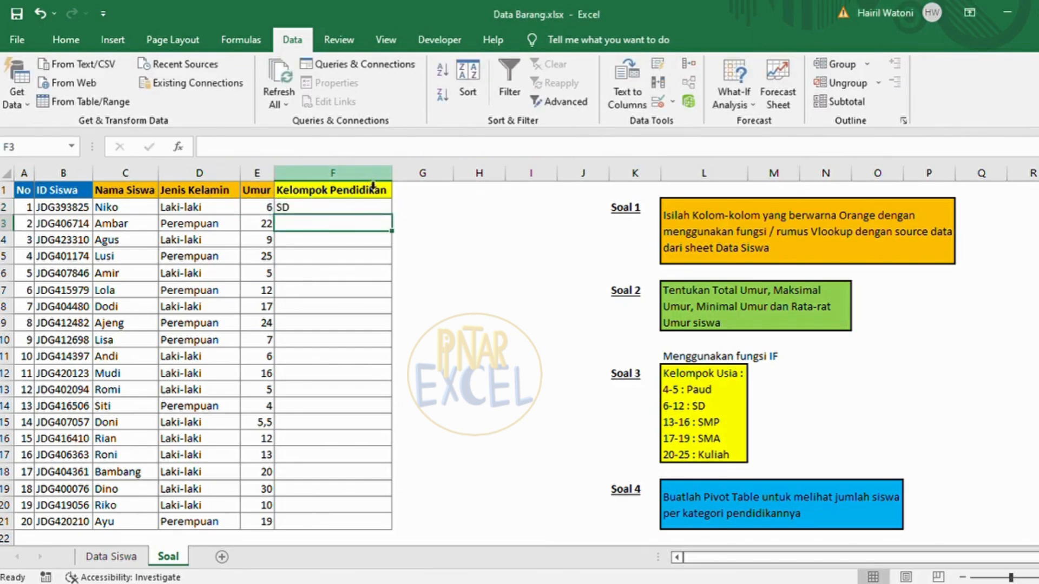
Copy the Kelompok Pendidikan formula from F2 down through F21 and check the filled cells
{"action": "key", "text": "ctrl+d"}
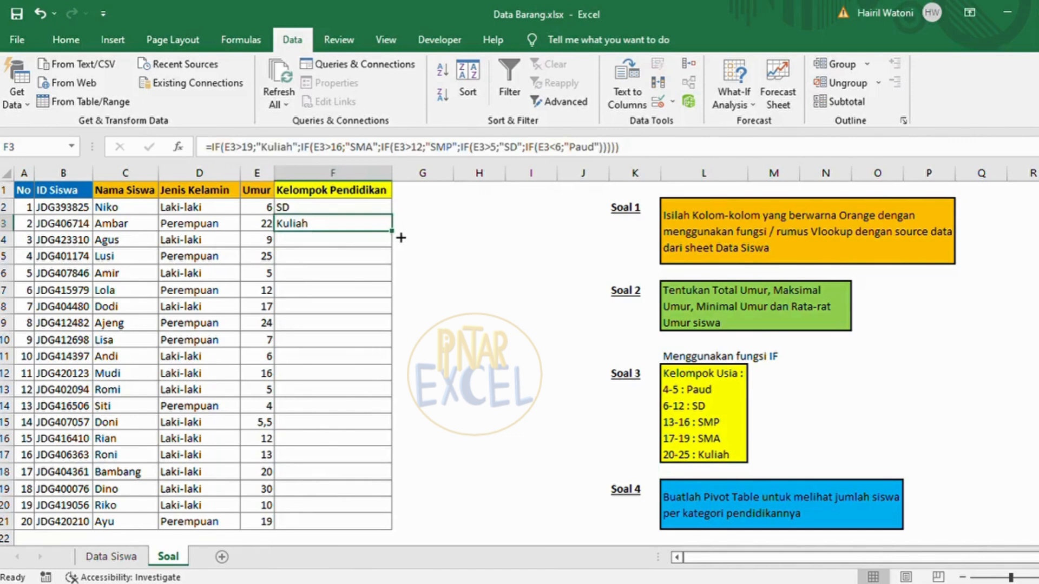
{"action": "left_click_drag", "start_coordinate": [393, 232], "coordinate": [378, 537]}
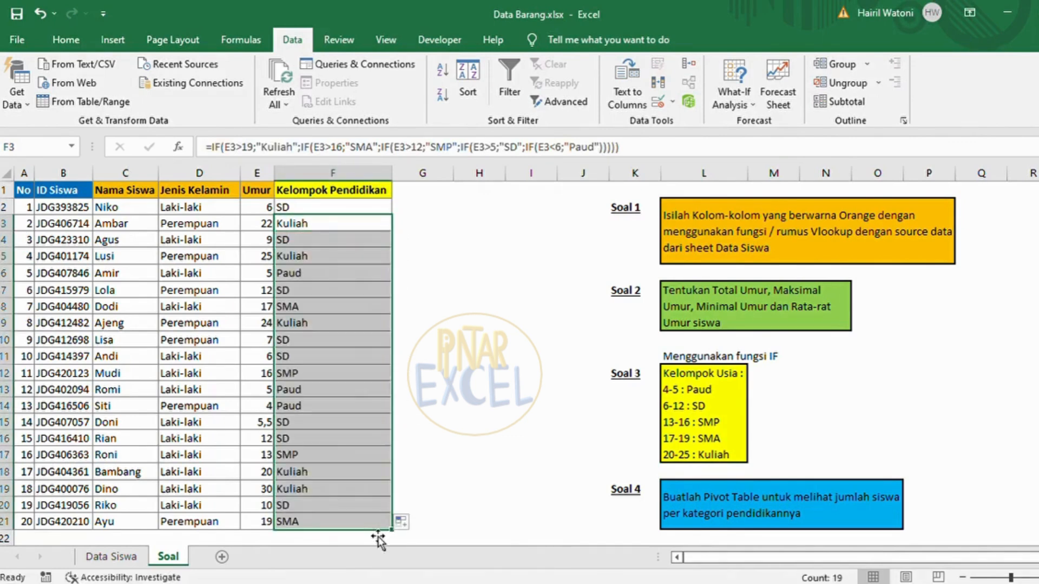
{"action": "left_click", "coordinate": [363, 377]}
{"action": "left_click", "coordinate": [349, 504]}
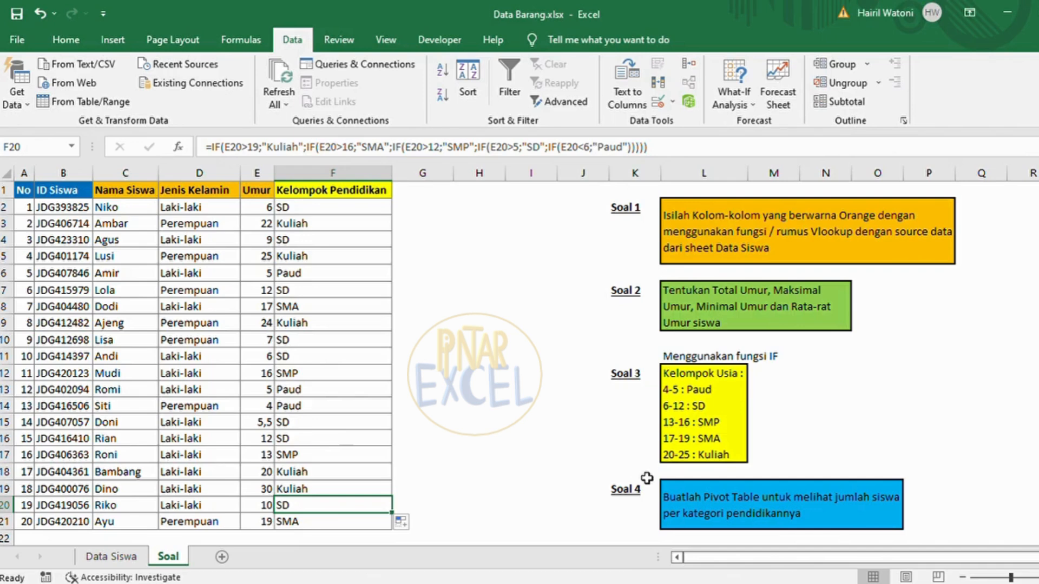
Read the Soal 4 instruction in L19 about the required pivot table
{"action": "left_click", "coordinate": [638, 491]}
{"action": "left_click", "coordinate": [680, 503]}
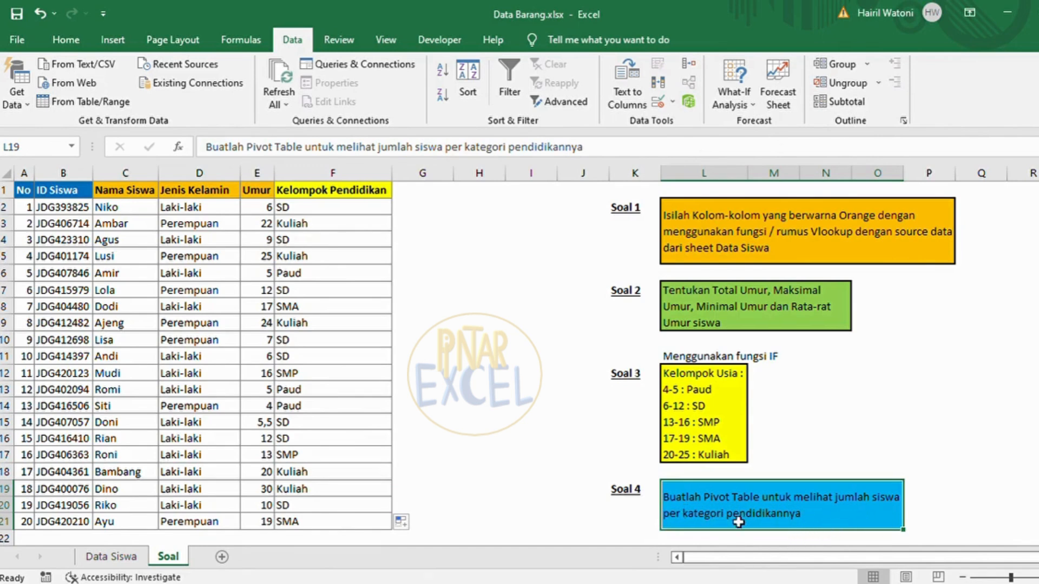
{"action": "left_click", "coordinate": [565, 456]}
{"action": "left_click_drag", "start_coordinate": [563, 459], "coordinate": [525, 433]}
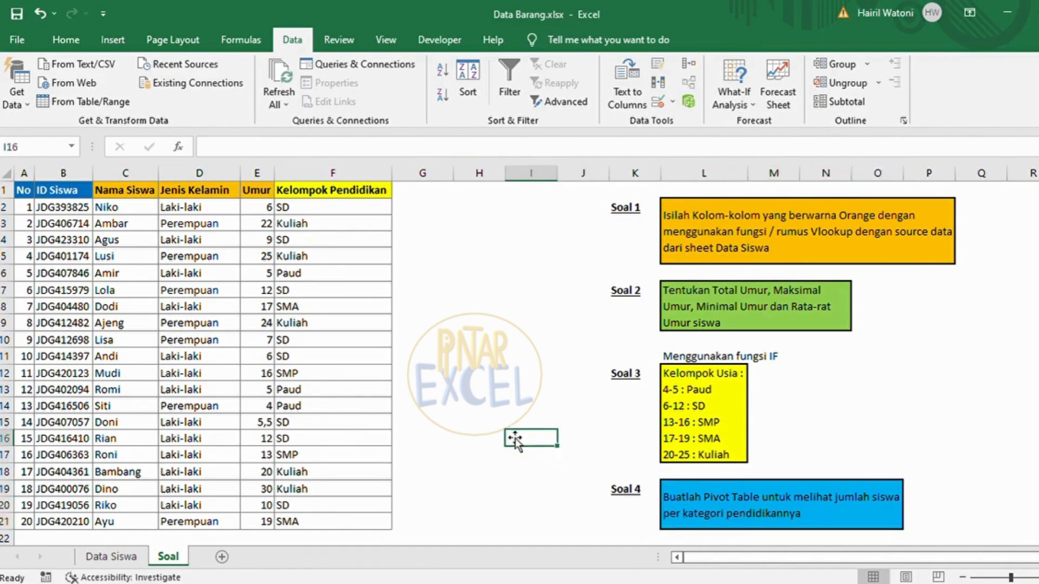
{"action": "left_click", "coordinate": [475, 394]}
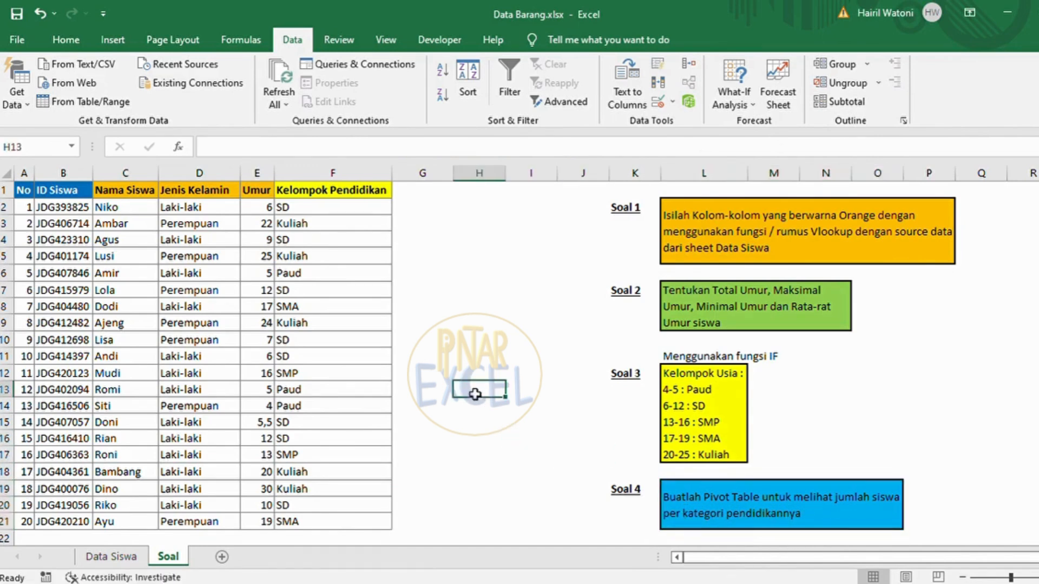
Insert a PivotTable on a new worksheet using the student table A1:F21 as its source
{"action": "left_click", "coordinate": [31, 196]}
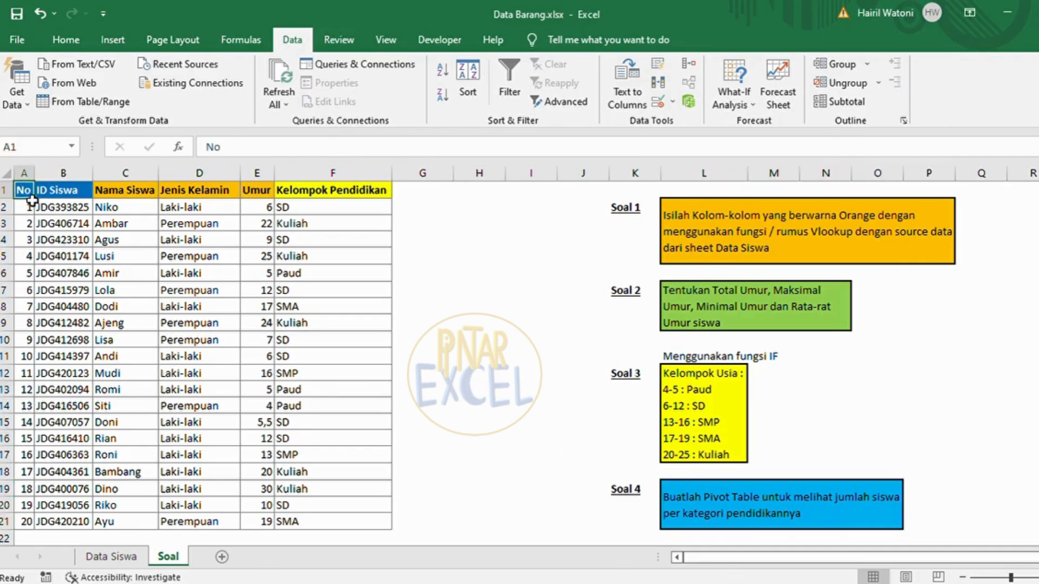
{"action": "left_click_drag", "start_coordinate": [32, 200], "coordinate": [333, 256]}
{"action": "key", "text": "shift+Down"}
{"action": "key", "text": "shift+Down"}
{"action": "key", "text": "shift+Down"}
{"action": "key", "text": "shift+Down"}
{"action": "key", "text": "shift+Down"}
{"action": "key", "text": "shift+Down"}
{"action": "key", "text": "shift+Down"}
{"action": "key", "text": "shift+Down"}
{"action": "key", "text": "shift+Down"}
{"action": "key", "text": "shift+Down"}
{"action": "key", "text": "shift+Down"}
{"action": "key", "text": "shift+Down"}
{"action": "key", "text": "shift+Down"}
{"action": "key", "text": "shift+Down"}
{"action": "key", "text": "shift+Down"}
{"action": "key", "text": "shift+Down"}
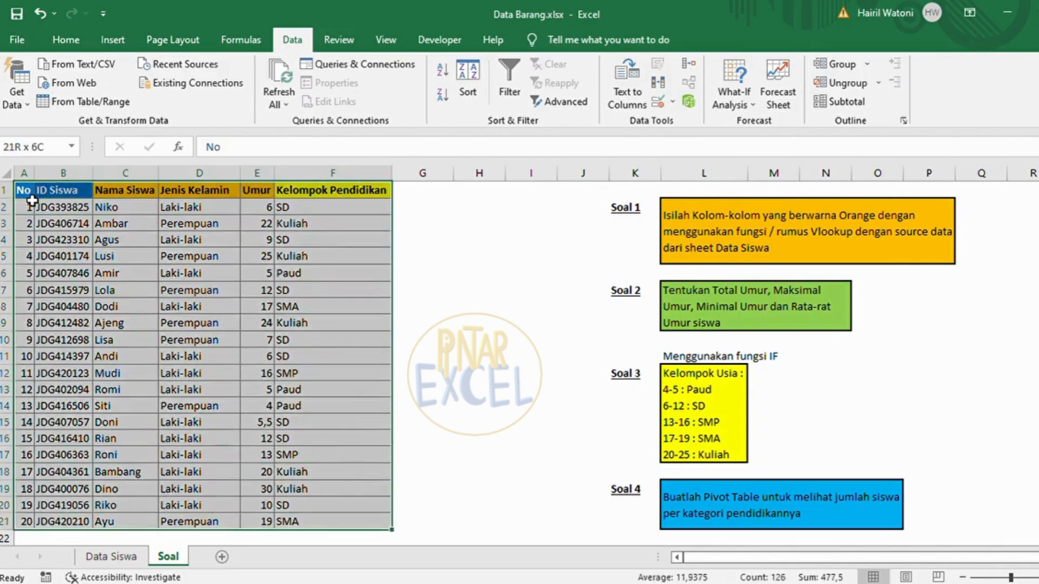
{"action": "left_click", "coordinate": [127, 38]}
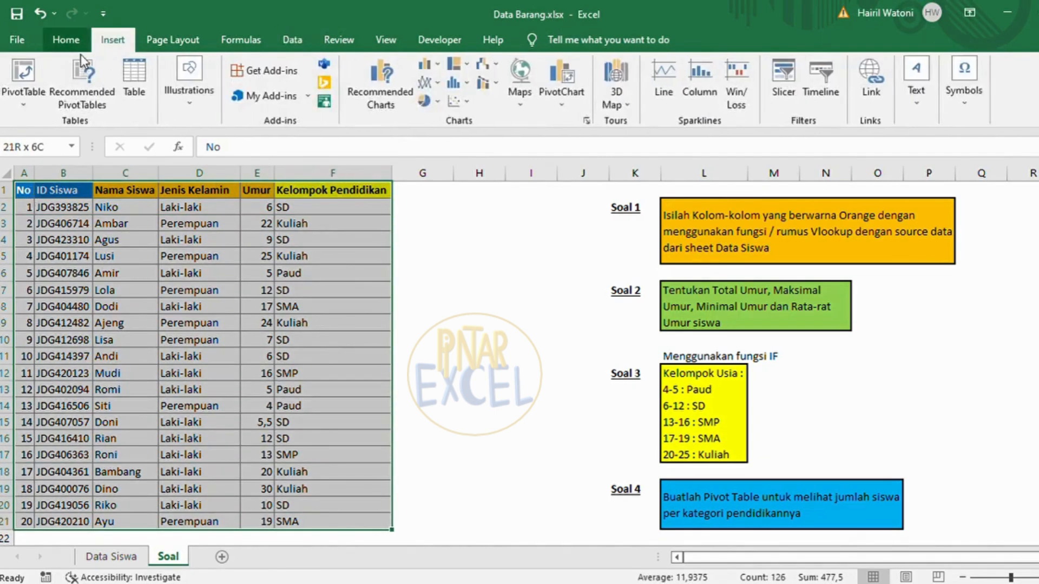
{"action": "left_click", "coordinate": [12, 76]}
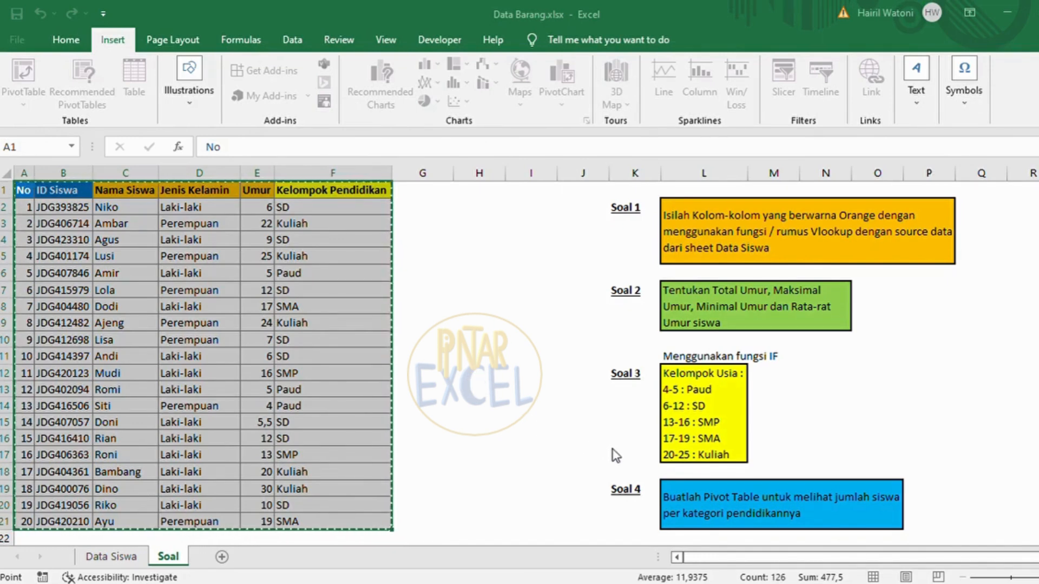
{"action": "key", "text": "Escape"}
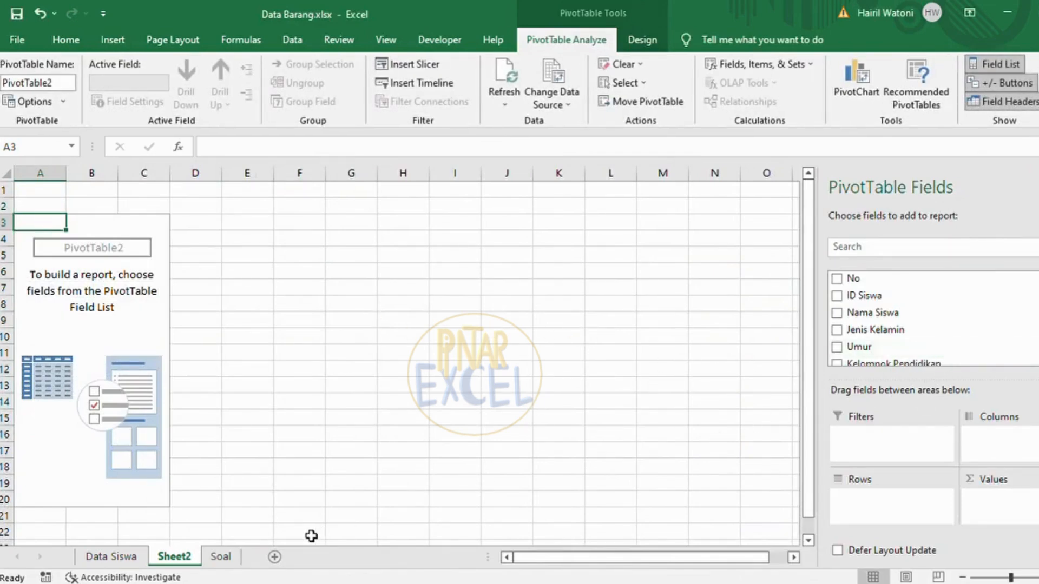
Recheck the Soal 4 task, and add Kelompok Pendidikan to both the Rows and Values areas of the PivotTable
{"action": "left_click", "coordinate": [222, 556]}
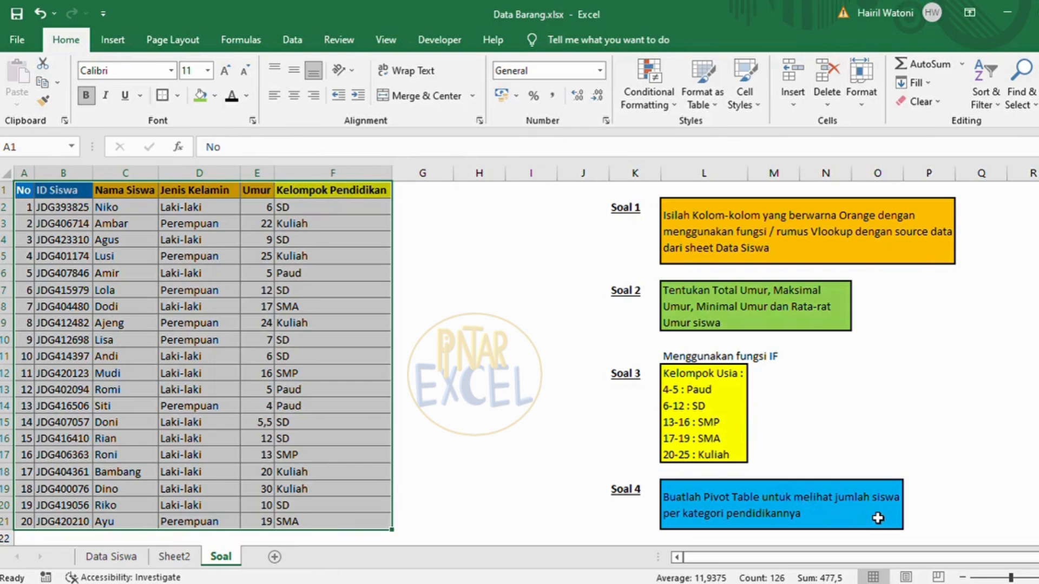
{"action": "left_click", "coordinate": [196, 550]}
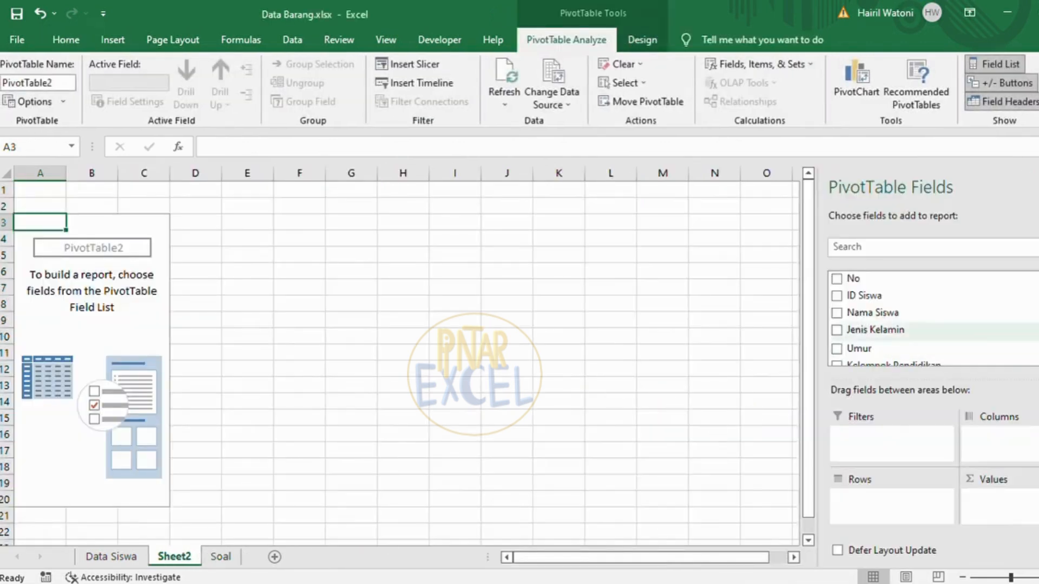
{"action": "scroll", "coordinate": [892, 319], "scroll_direction": "down", "scroll_amount": 2}
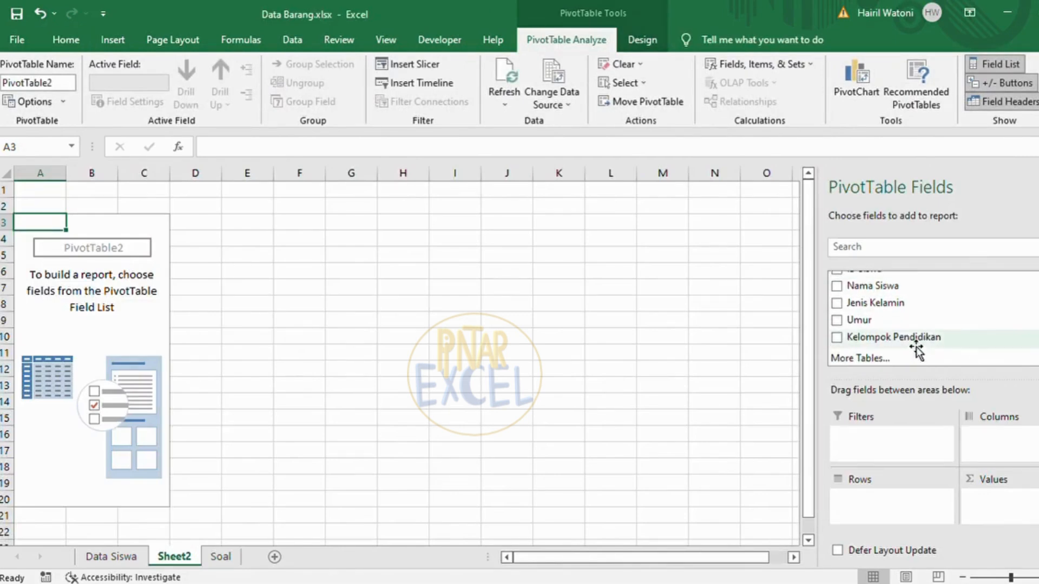
{"action": "left_click_drag", "start_coordinate": [916, 351], "coordinate": [920, 500]}
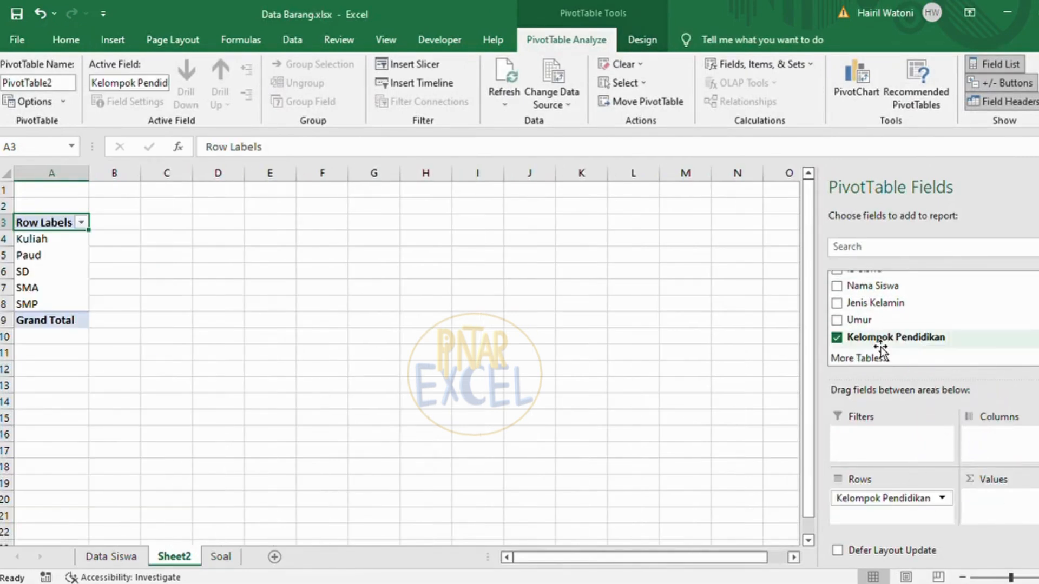
{"action": "left_click_drag", "start_coordinate": [880, 350], "coordinate": [1006, 495]}
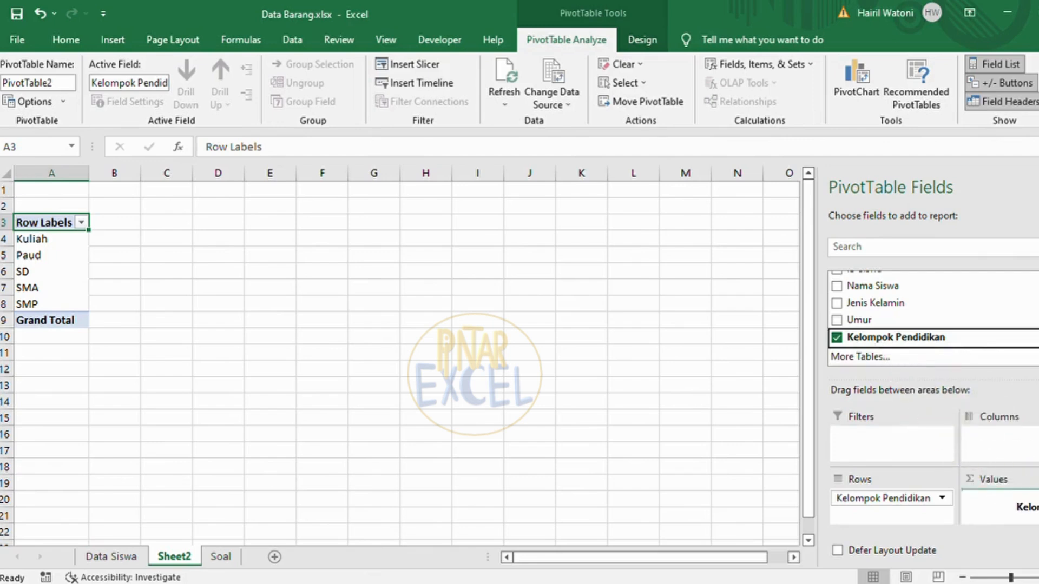